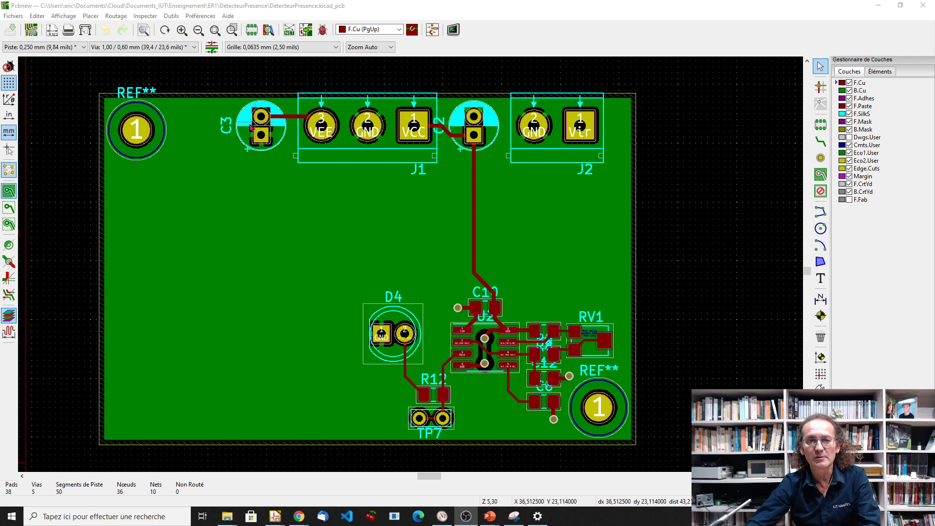
pyautogui.scroll(3, 379, 171)
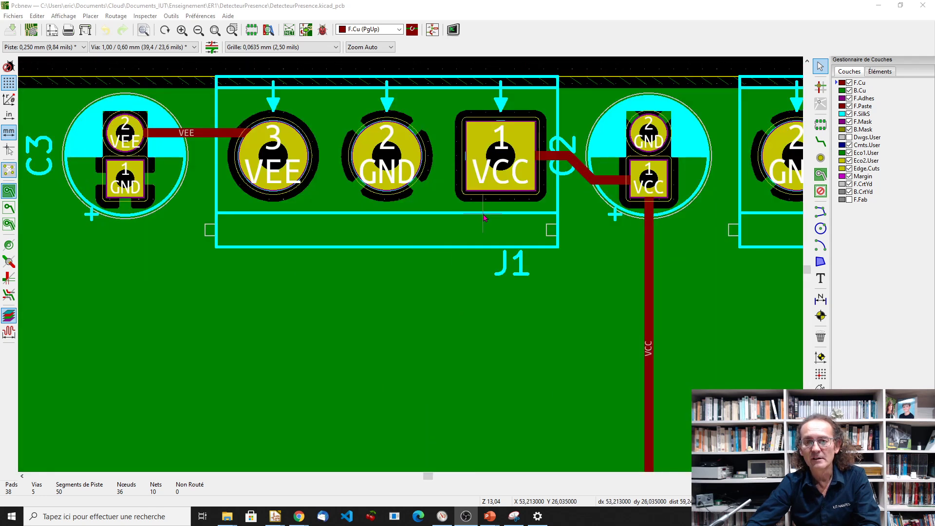
pyautogui.scroll(-3, 404, 263)
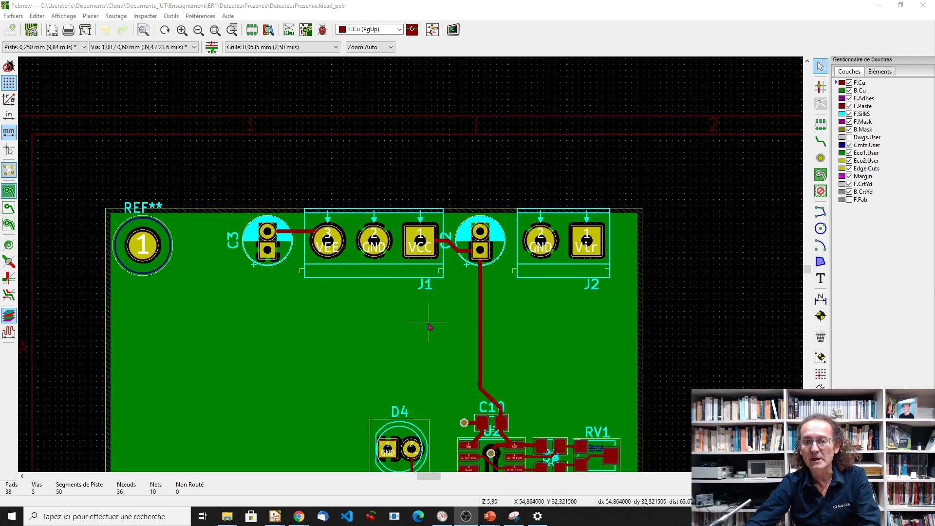
pyautogui.scroll(-1, 409, 288)
pyautogui.scroll(1, 411, 263)
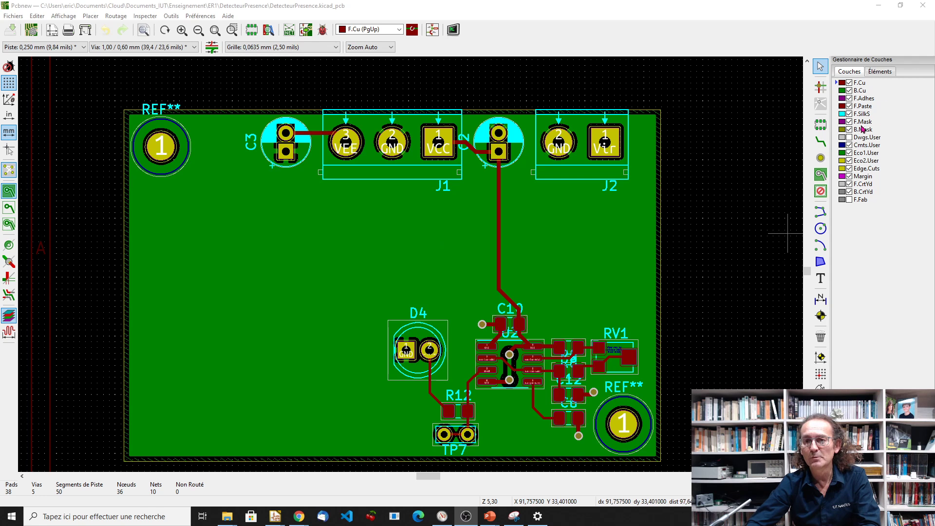
# Make F.SilkS the active layer and inspect its colour in the colour selector, keeping the existing colour.
pyautogui.click(844, 116)
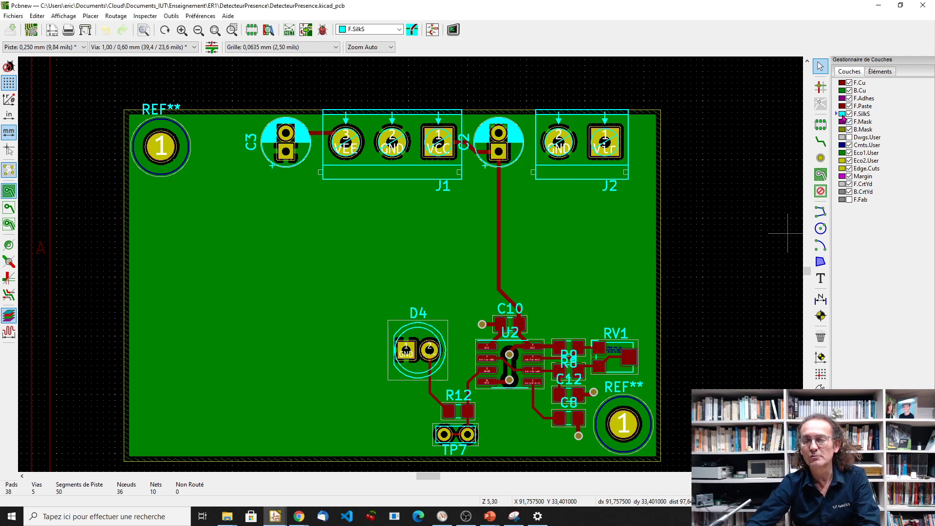
pyautogui.doubleClick(842, 115)
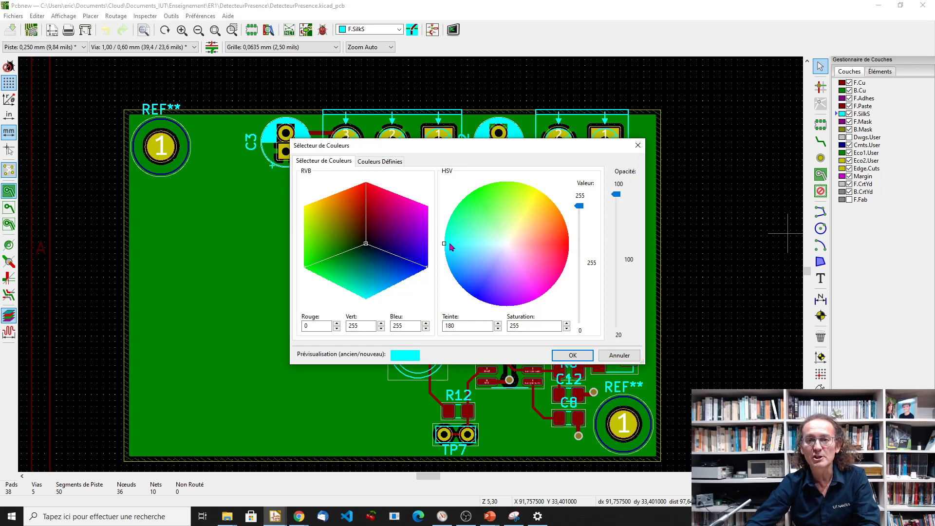
pyautogui.moveTo(580, 206)
pyautogui.mouseDown()
pyautogui.moveTo(579, 266)
pyautogui.moveTo(590, 205)
pyautogui.mouseUp()
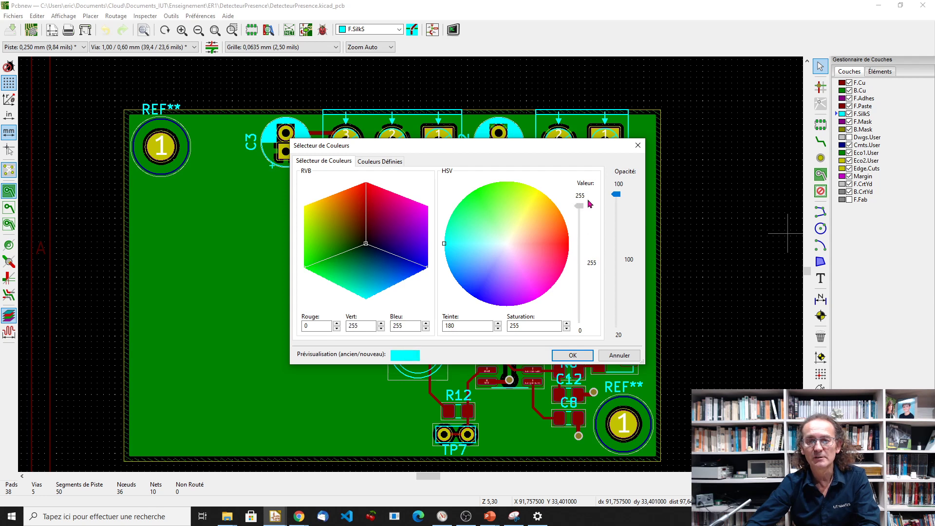
pyautogui.click(581, 356)
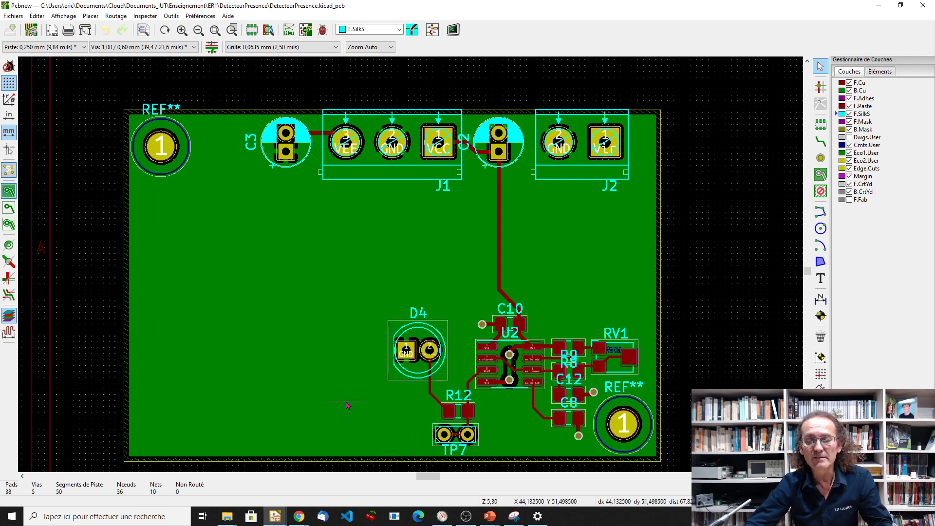
# Switch to the Eeschema schematic and delete the unnumbered Vast test point on the ground line of the Alimentation block.
pyautogui.moveTo(297, 520)
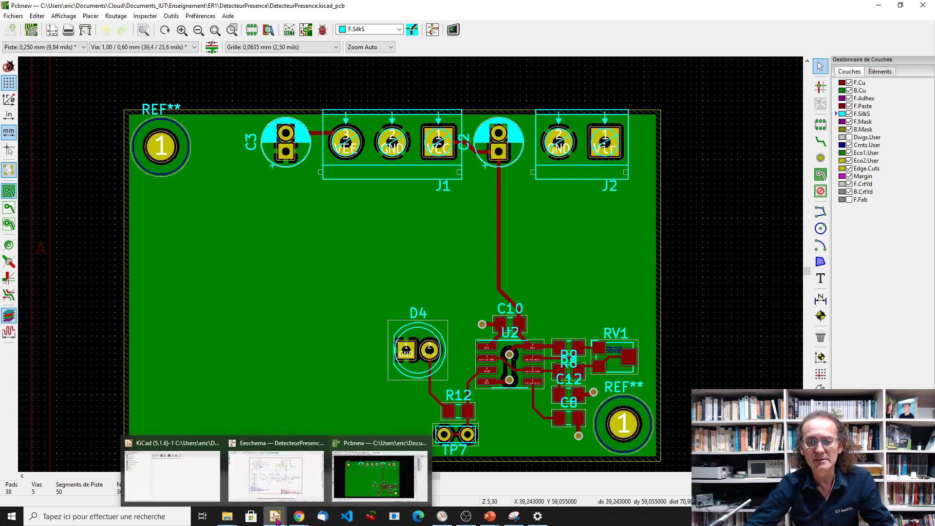
pyautogui.click(273, 468)
pyautogui.scroll(5, 337, 137)
pyautogui.scroll(-3, 464, 268)
pyautogui.scroll(1, 573, 294)
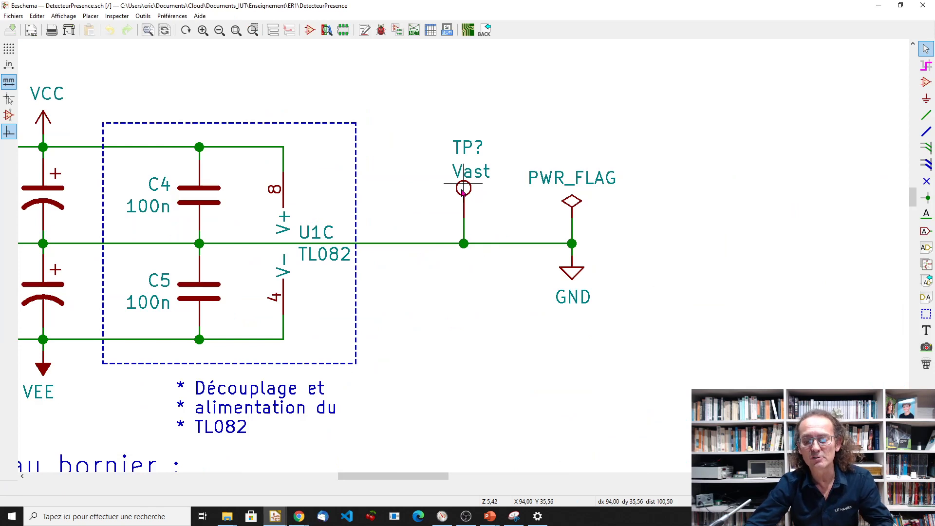
pyautogui.press('Delete')
# Duplicate test point TP7 from the Oscillateur astable block and place the copy on the free ground stub in the Alimentation block.
pyautogui.scroll(-5, 547, 215)
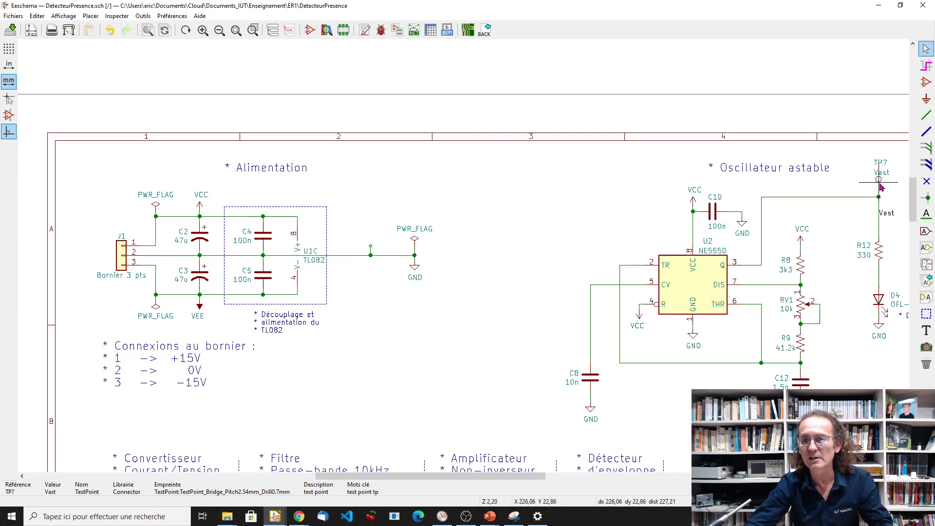
pyautogui.hotkey('ctrl', 'd')
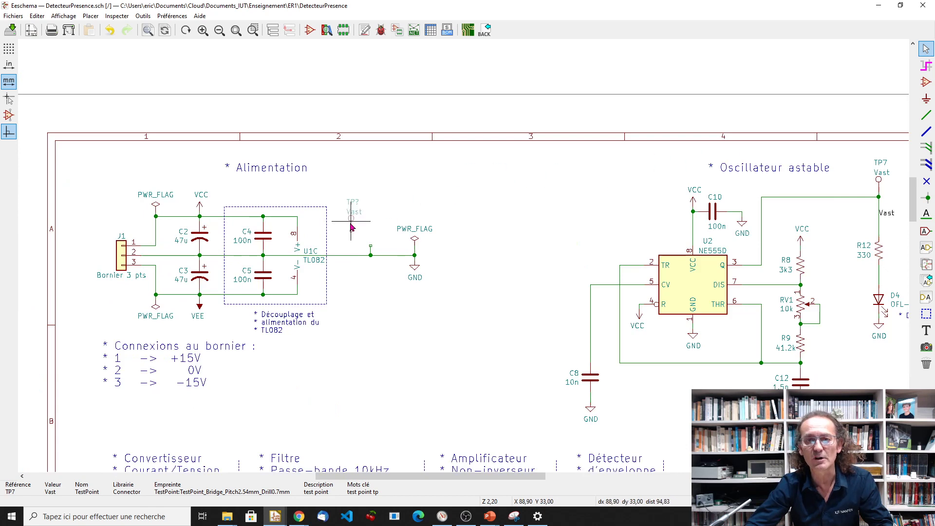
pyautogui.scroll(3, 463, 260)
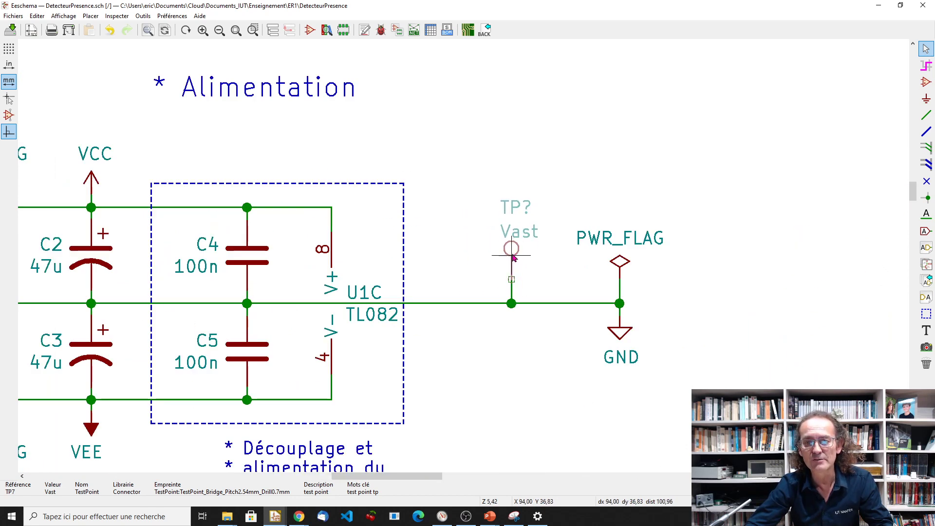
pyautogui.click(511, 255)
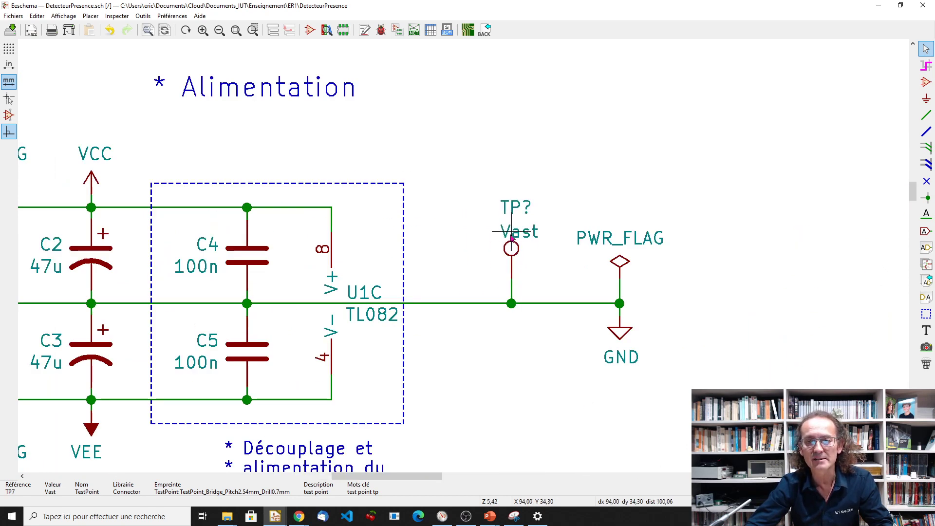
# Set the value of the copied test point in the Alimentation block to GND.
pyautogui.doubleClick(510, 239)
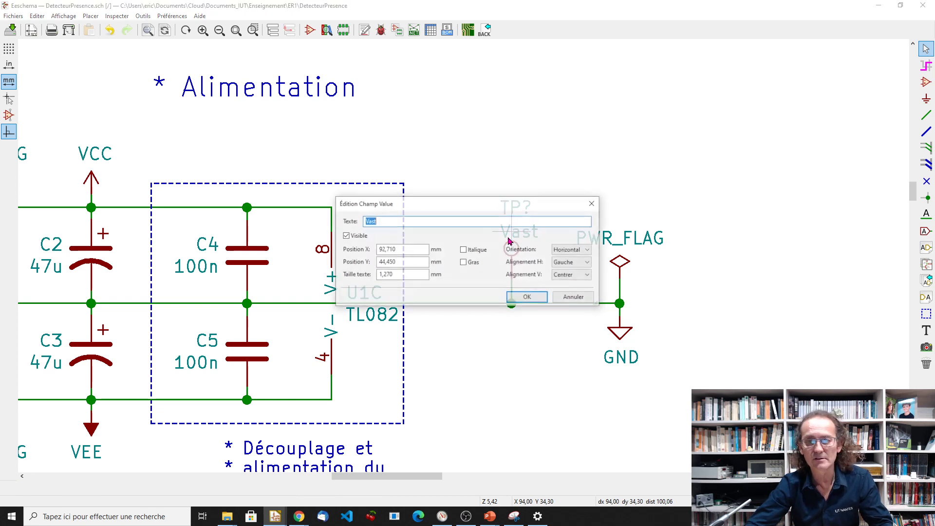
pyautogui.write('GND')
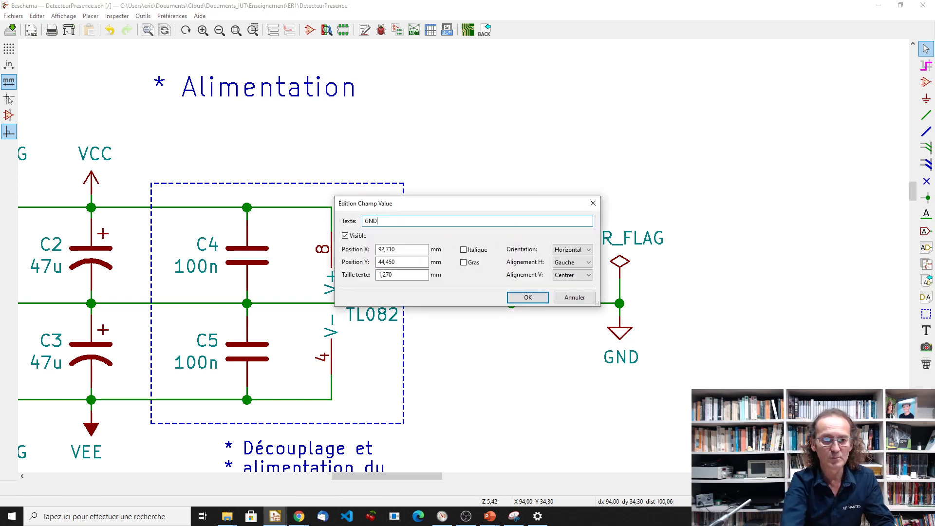
pyautogui.press('Return')
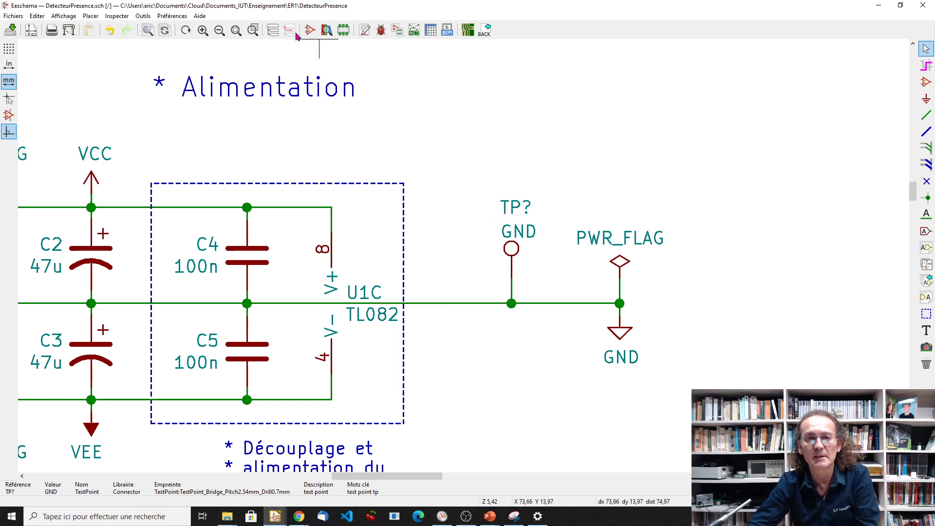
# Annotate the entire schematic while keeping the existing annotation, and check the GND test point's symbol properties.
pyautogui.click(366, 30)
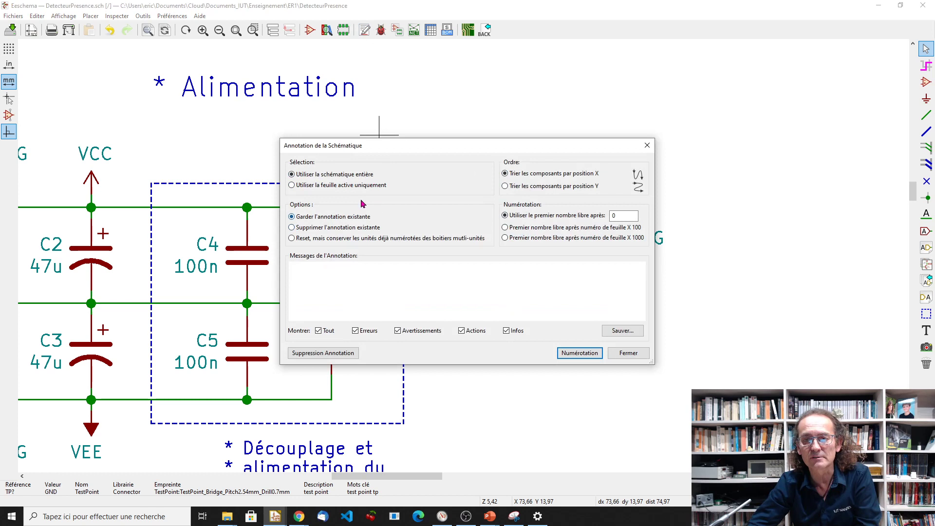
pyautogui.click(580, 354)
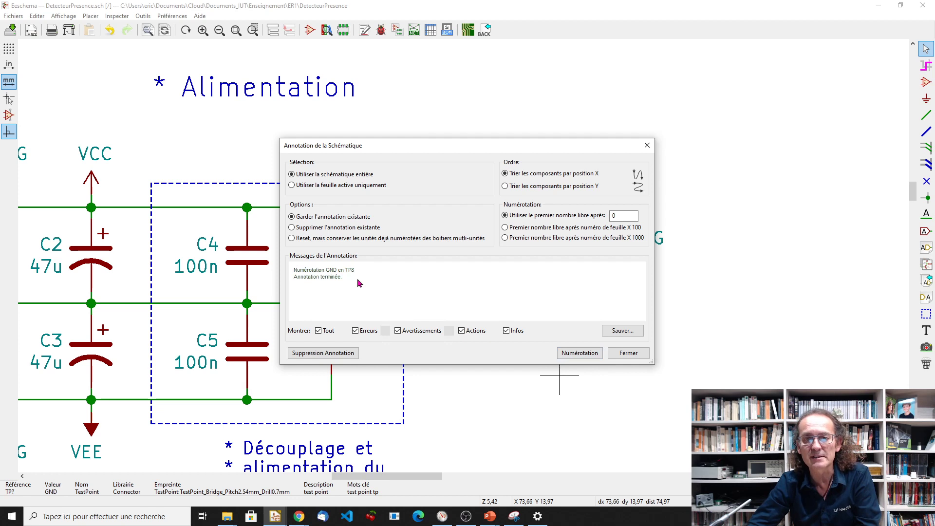
pyautogui.click(628, 354)
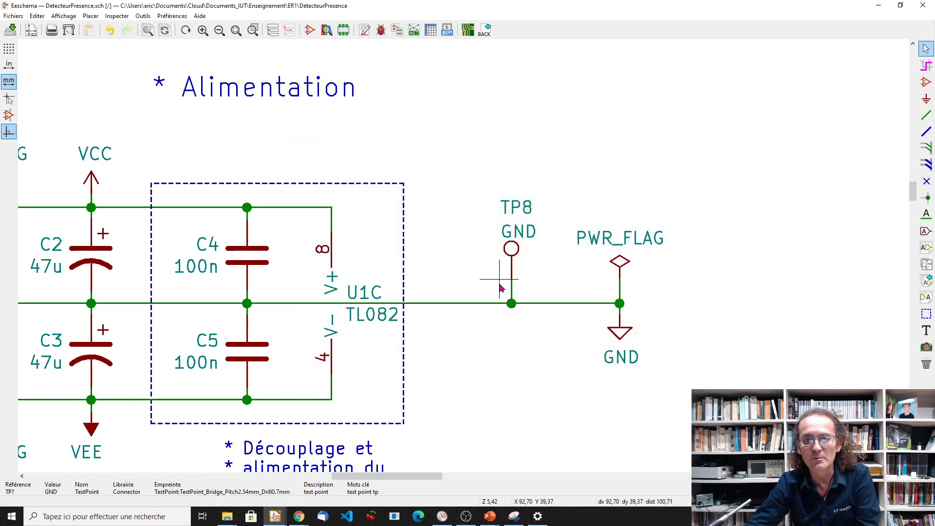
pyautogui.doubleClick(515, 252)
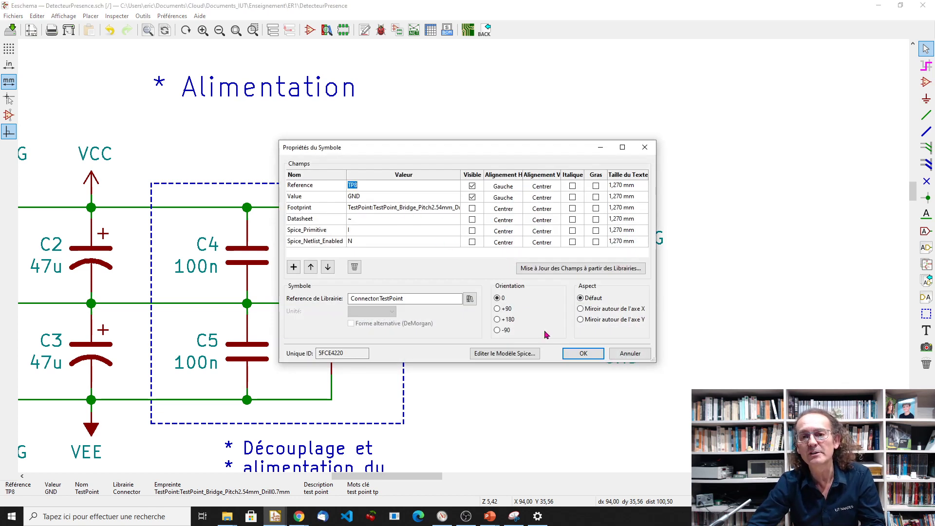
pyautogui.click(579, 356)
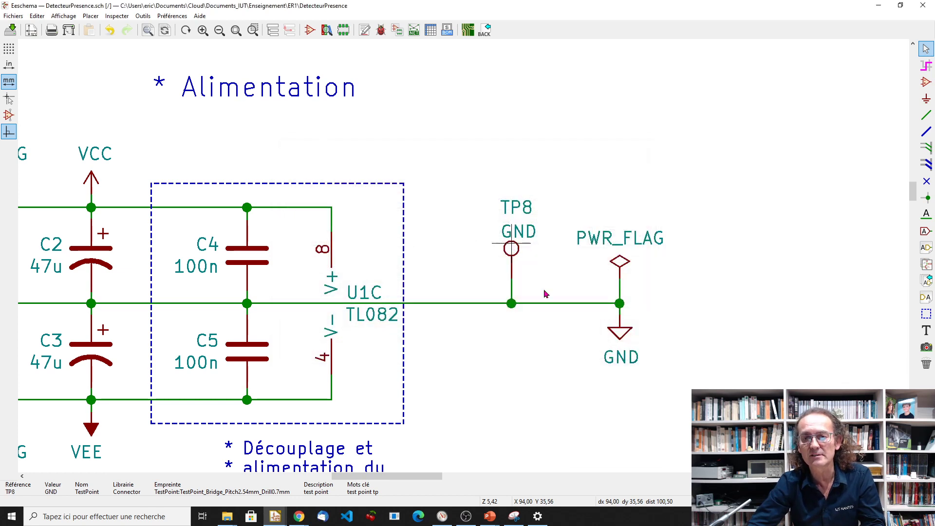
# Switch to Pcbnew and update the PCB from the schematic, keeping all footprint associations and updating the footprints.
pyautogui.hotkey('alt', 'Tab')
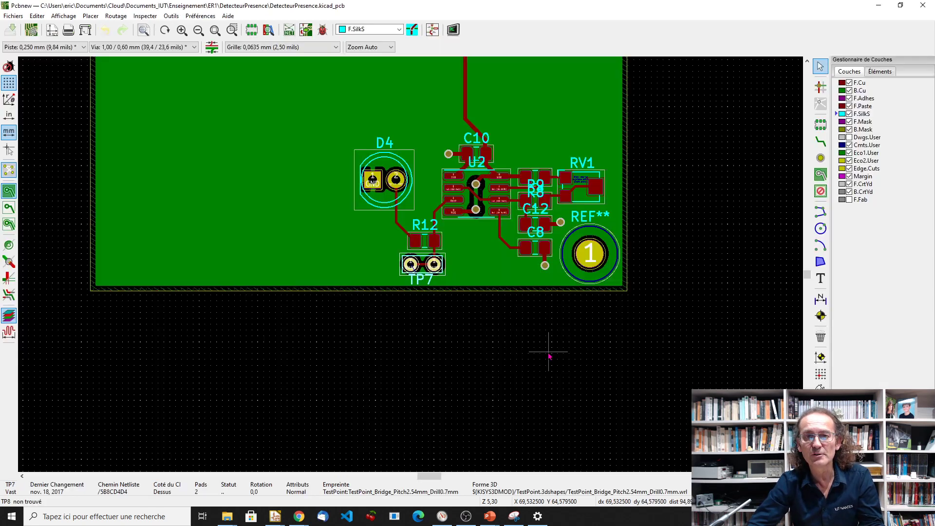
pyautogui.scroll(-1, 349, 171)
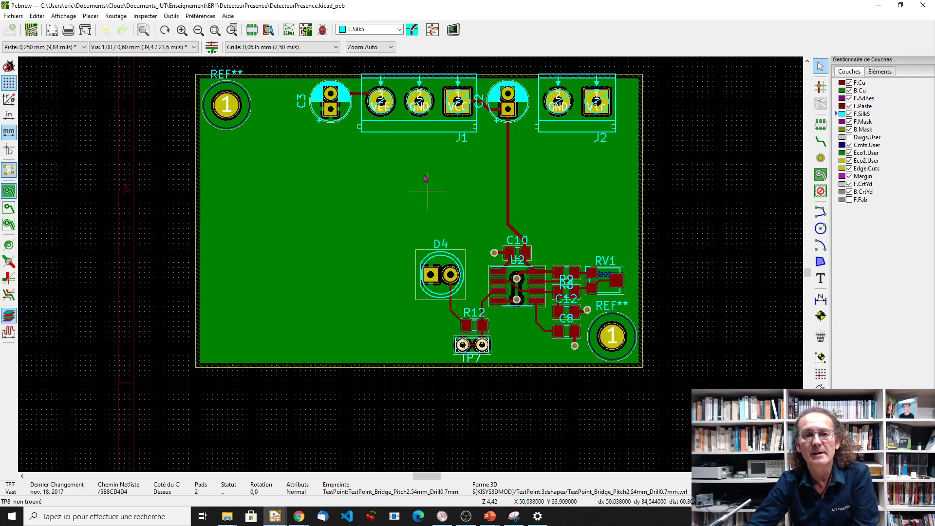
pyautogui.click(306, 30)
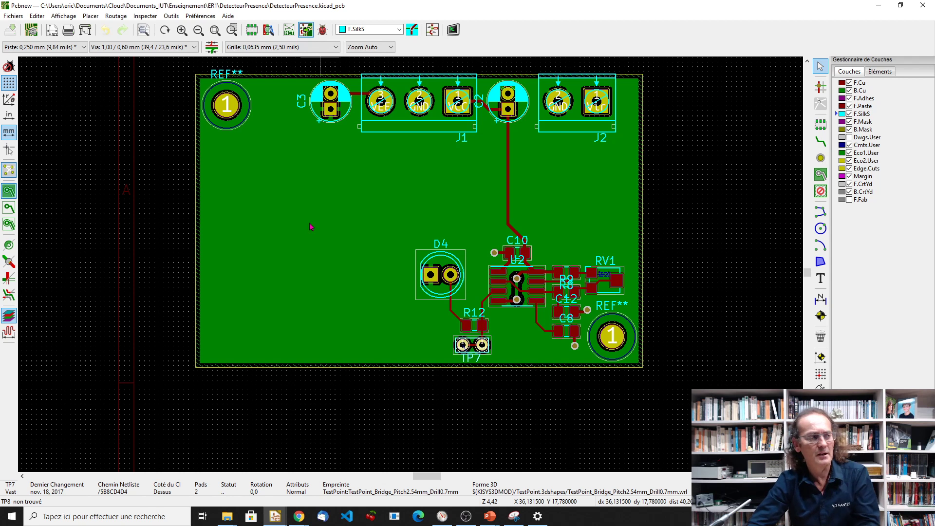
pyautogui.hotkey('alt', 'Tab')
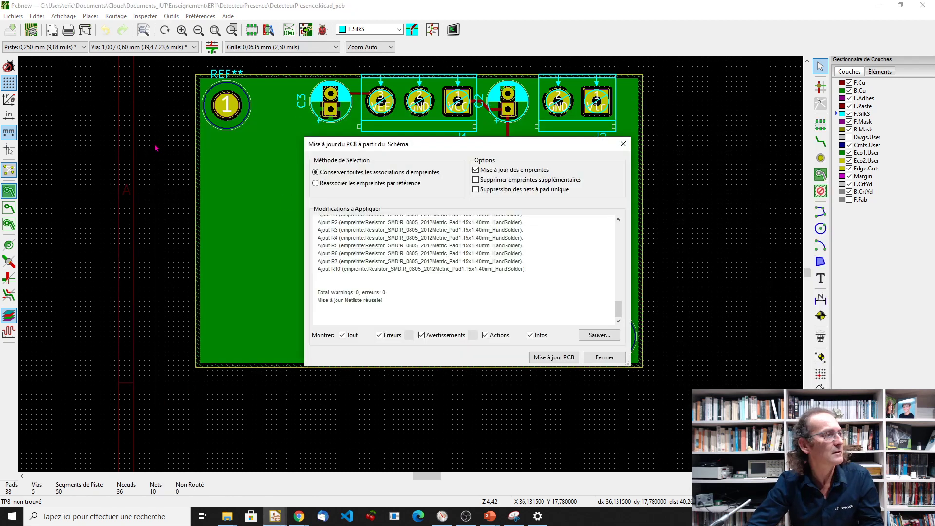
pyautogui.hotkey('alt', 'Tab')
pyautogui.hotkey('alt', 'Tab')
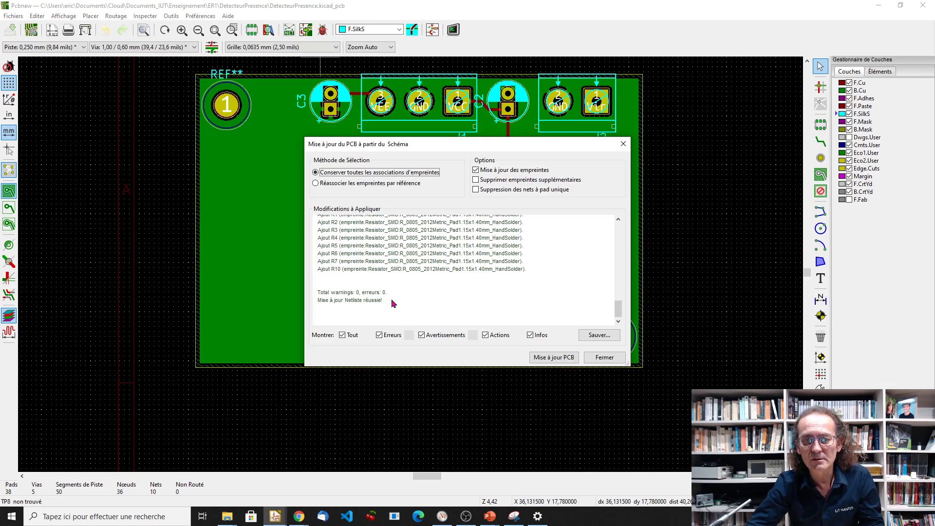
pyautogui.scroll(3, 392, 301)
pyautogui.scroll(-5, 392, 301)
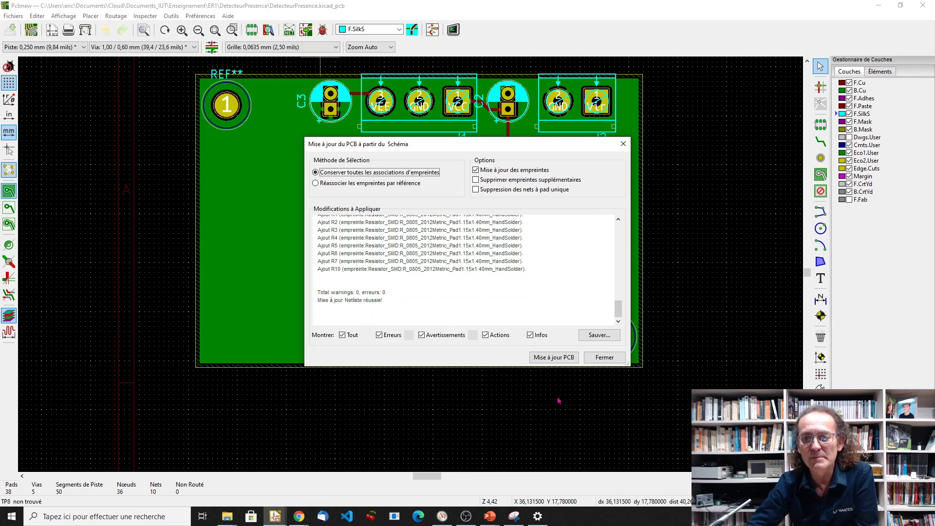
pyautogui.click(553, 358)
pyautogui.click(604, 358)
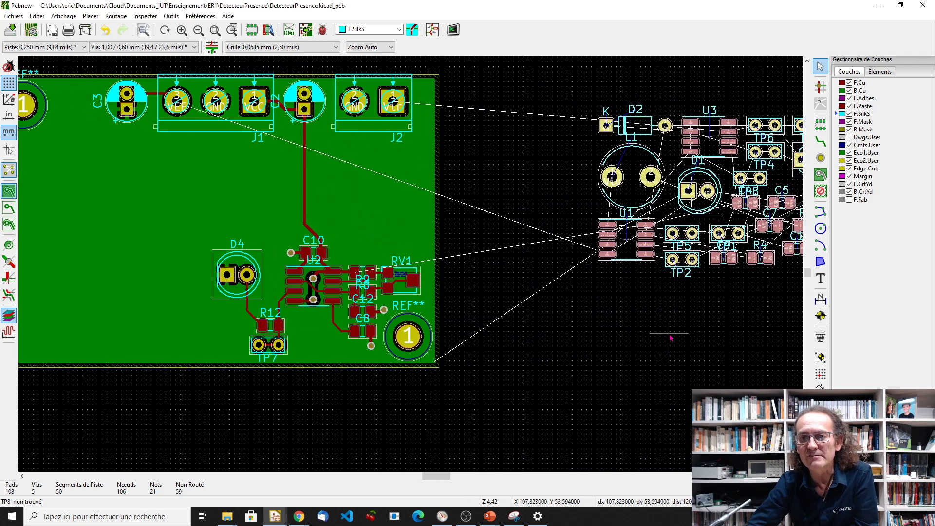
# Move the TP8 footprint out of the imported group into the empty area between it and the board.
pyautogui.scroll(-1, 670, 338)
pyautogui.scroll(5, 448, 215)
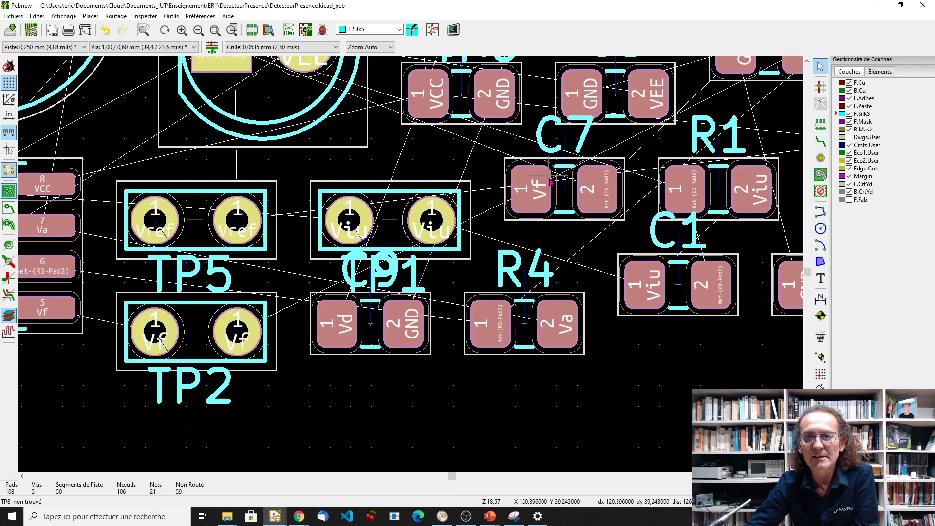
pyautogui.scroll(-1, 551, 181)
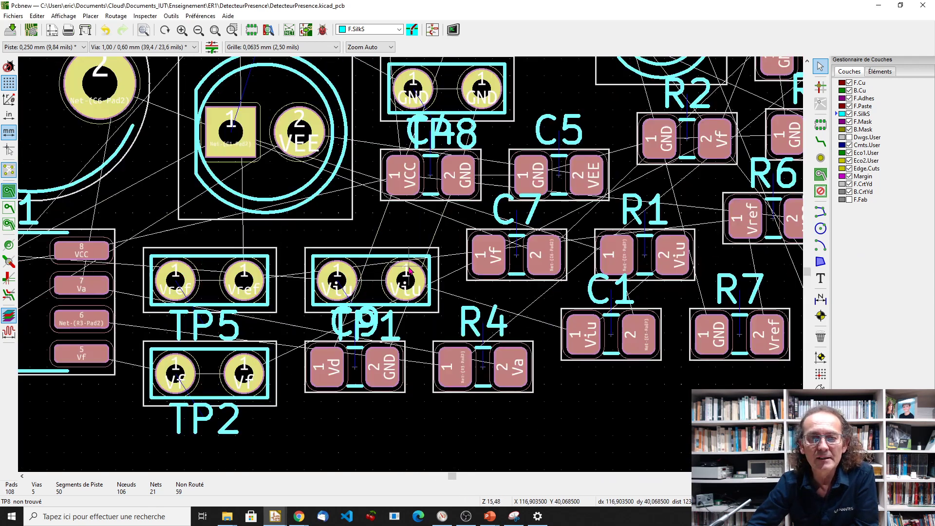
pyautogui.click(505, 95)
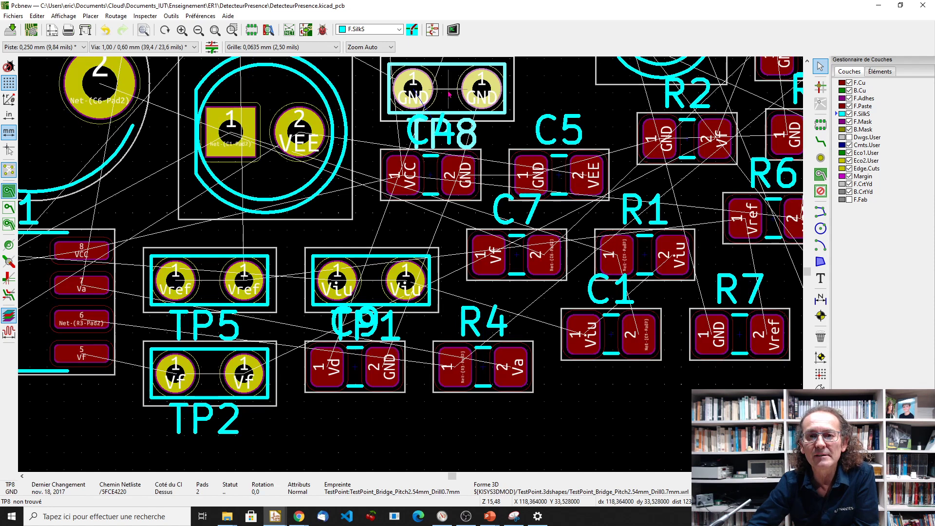
pyautogui.moveTo(448, 94); pyautogui.dragTo(231, 325)
pyautogui.scroll(-4, 163, 282)
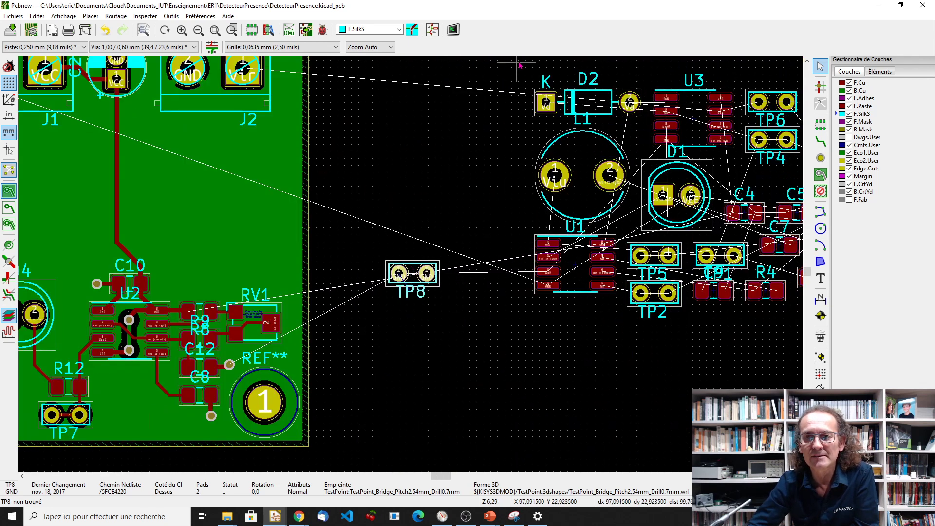
# Select all the other imported footprints outside the board, leaving out TP8, and delete them.
pyautogui.scroll(3, 518, 67)
pyautogui.scroll(-7, 412, 265)
pyautogui.moveTo(394, 231); pyautogui.dragTo(584, 355)
pyautogui.press('Delete')
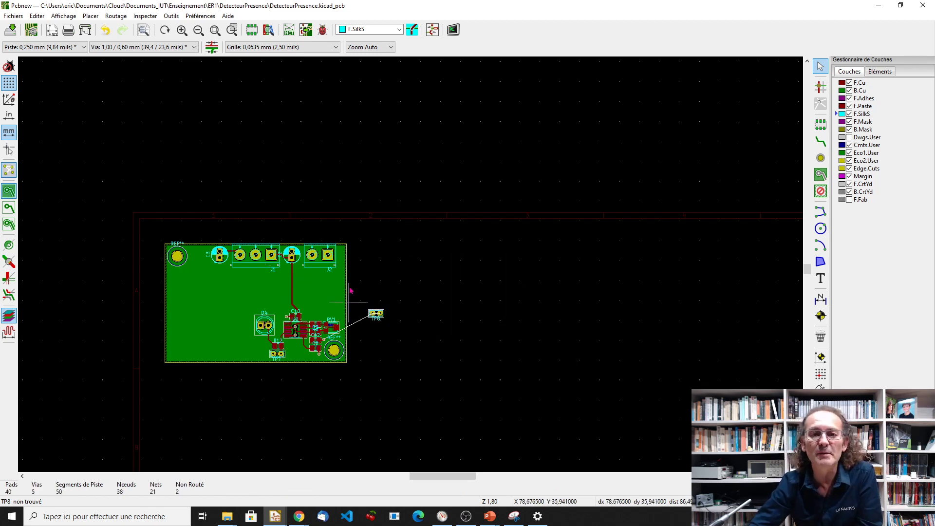
# Move the TP8 footprint onto the board, between the upper-left mounting hole and C3.
pyautogui.scroll(3, 372, 314)
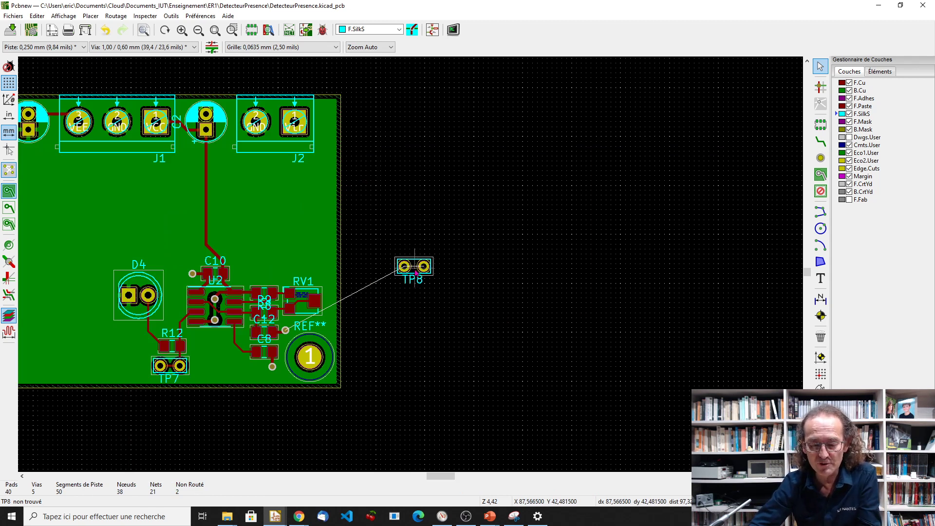
pyautogui.press('m')
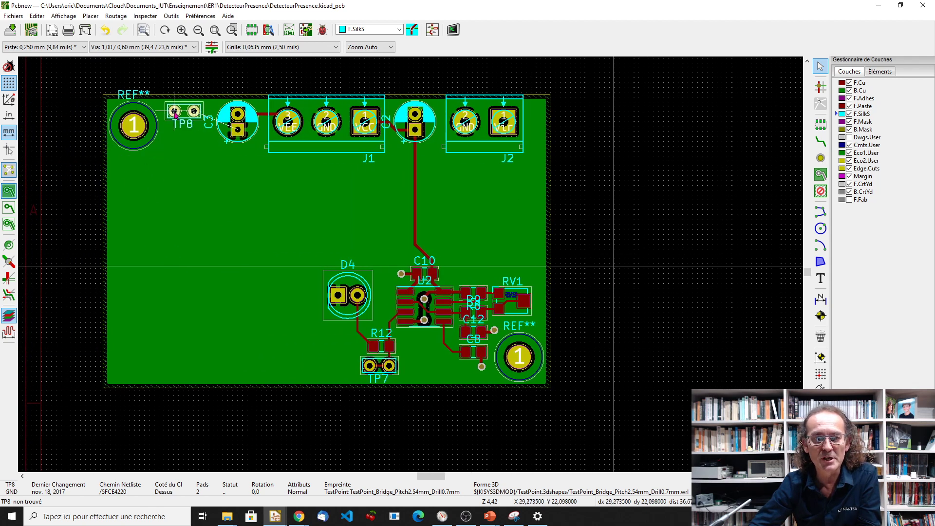
pyautogui.click(173, 116)
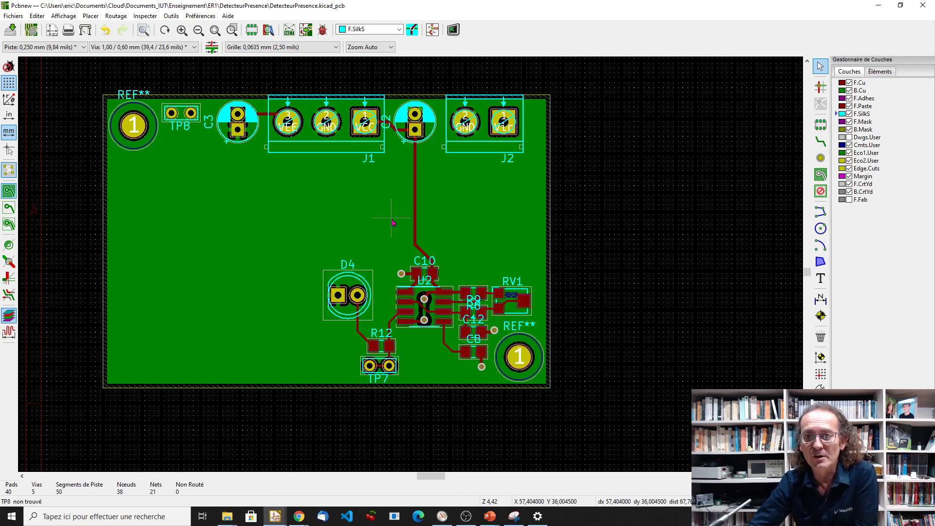
# Add a "GND" text on the F.SilkS layer and place it in the free board area below TP8.
pyautogui.scroll(3, 472, 199)
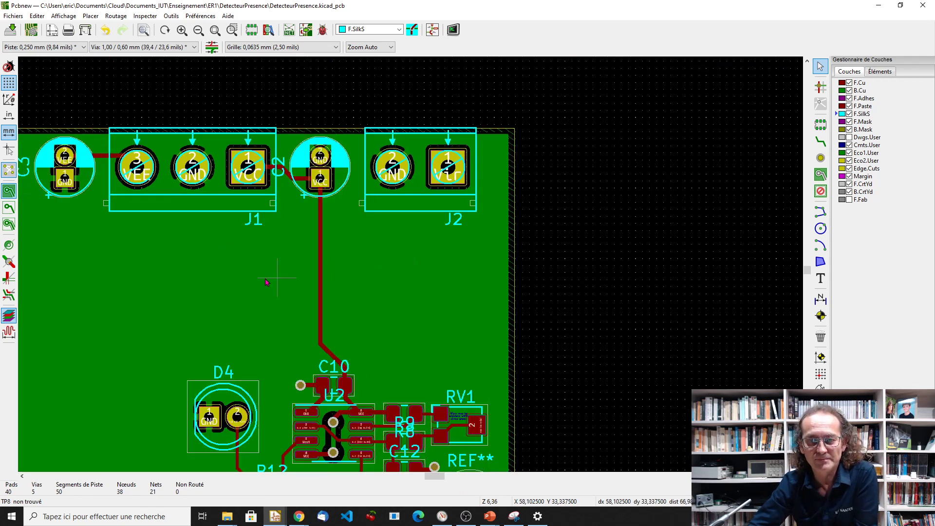
pyautogui.scroll(-5, 411, 268)
pyautogui.scroll(4, 411, 267)
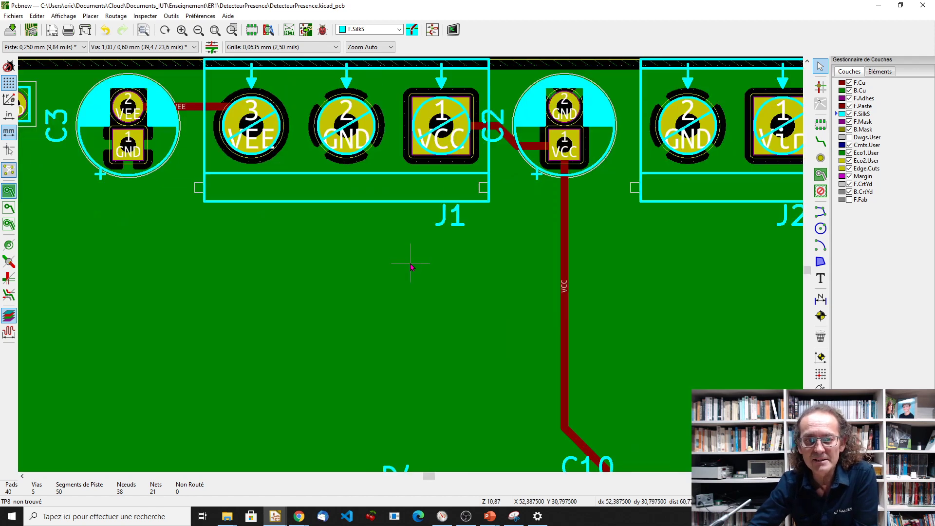
pyautogui.scroll(-1, 411, 268)
pyautogui.scroll(-1, 292, 381)
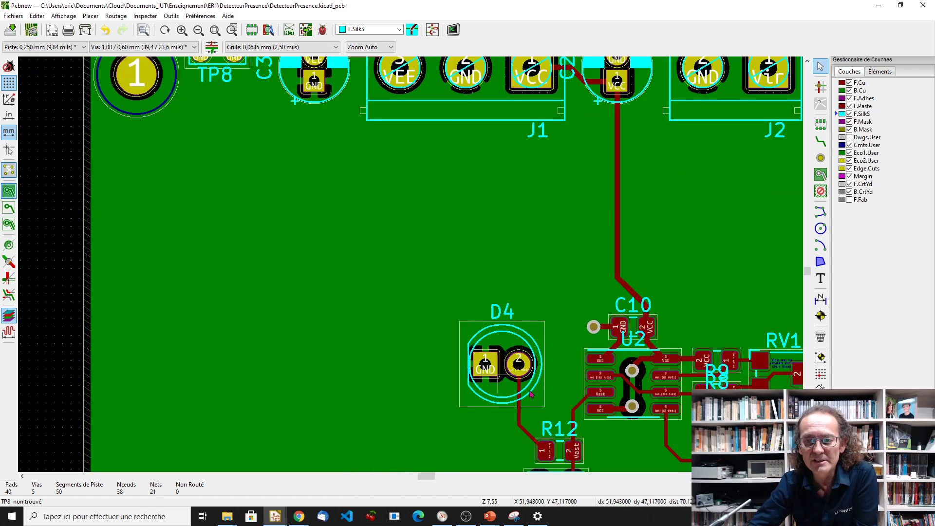
pyautogui.scroll(-1, 565, 436)
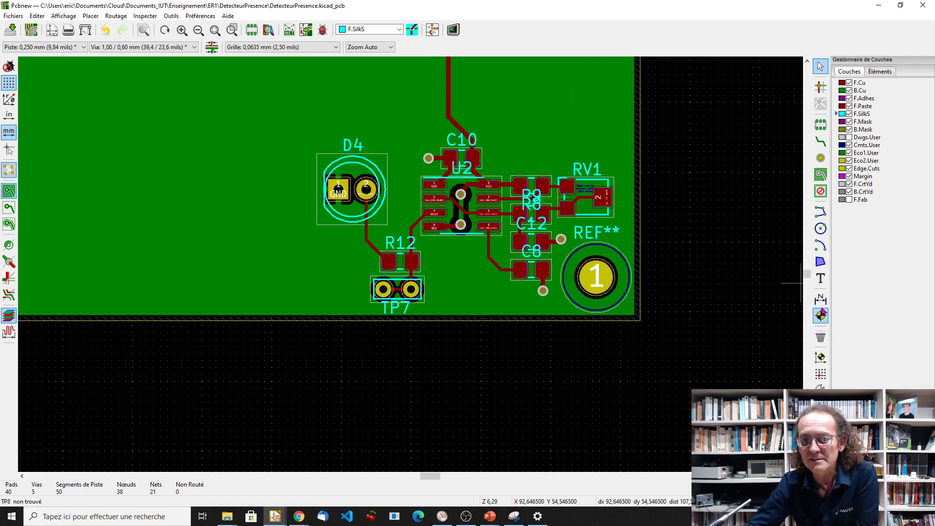
pyautogui.click(821, 279)
pyautogui.click(300, 264)
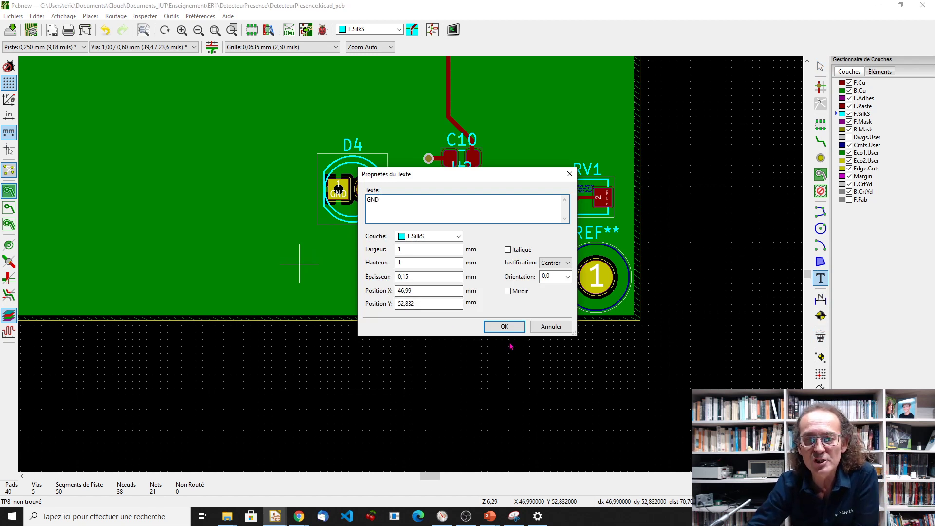
pyautogui.click(501, 326)
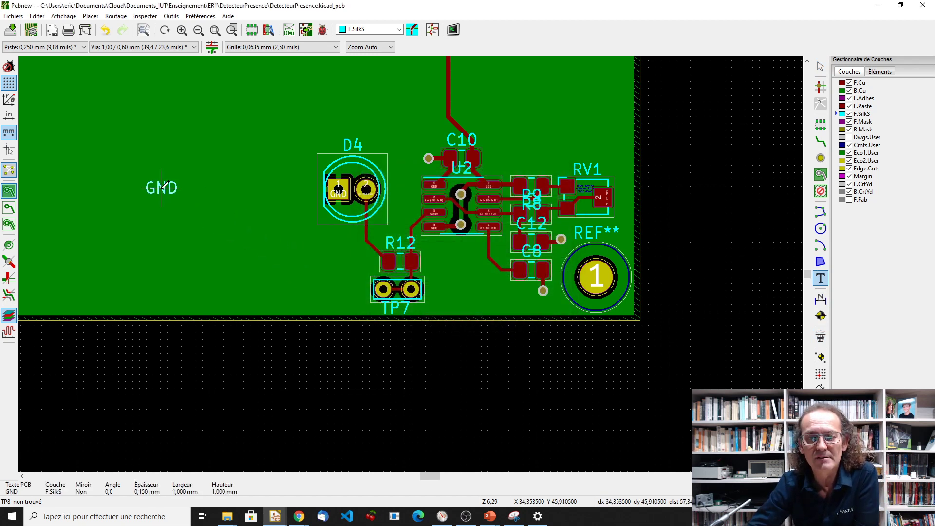
pyautogui.scroll(-2, 160, 186)
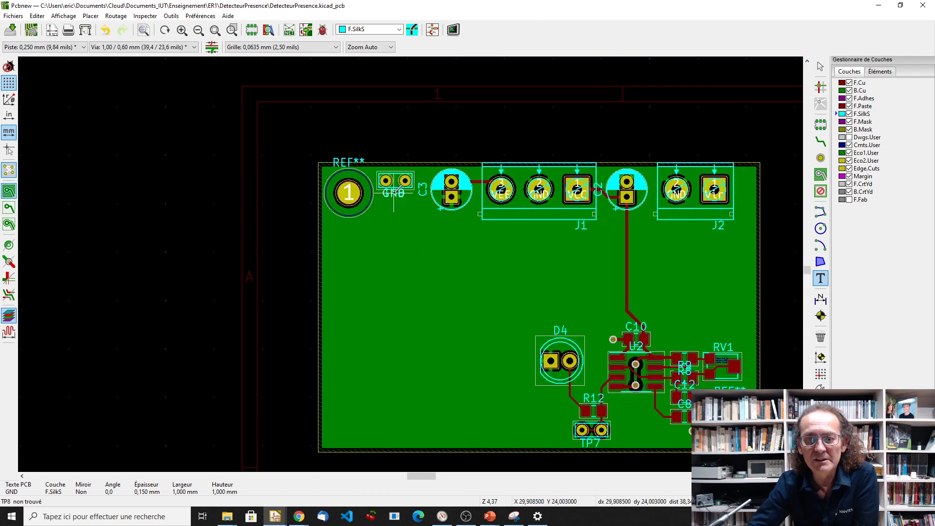
pyautogui.click(409, 254)
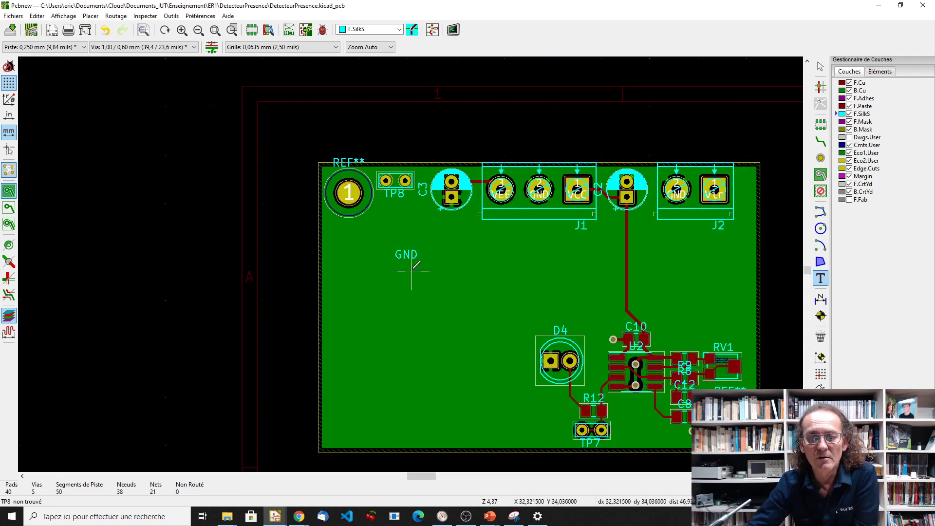
# Set the GND text's width and height to 1.5 mm and move it up beneath the TP8 label.
pyautogui.doubleClick(412, 254)
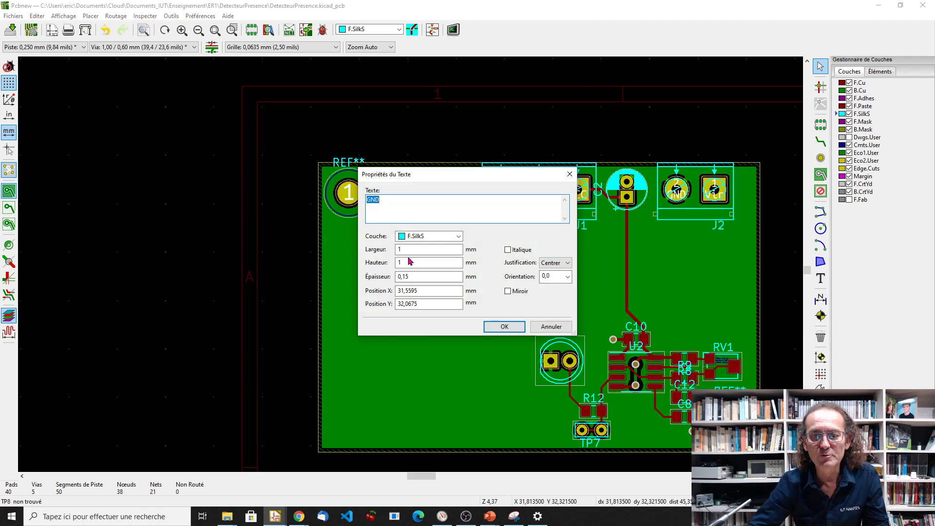
pyautogui.click(426, 253)
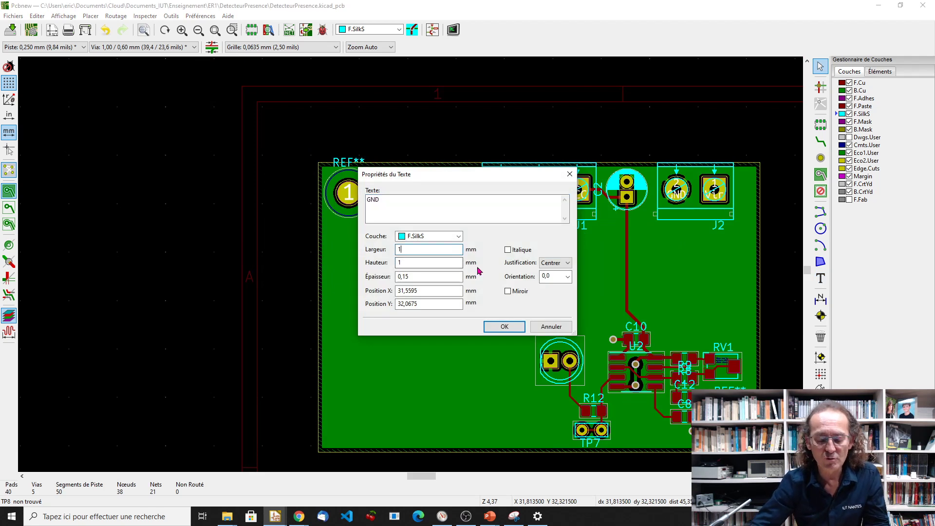
pyautogui.write('.5')
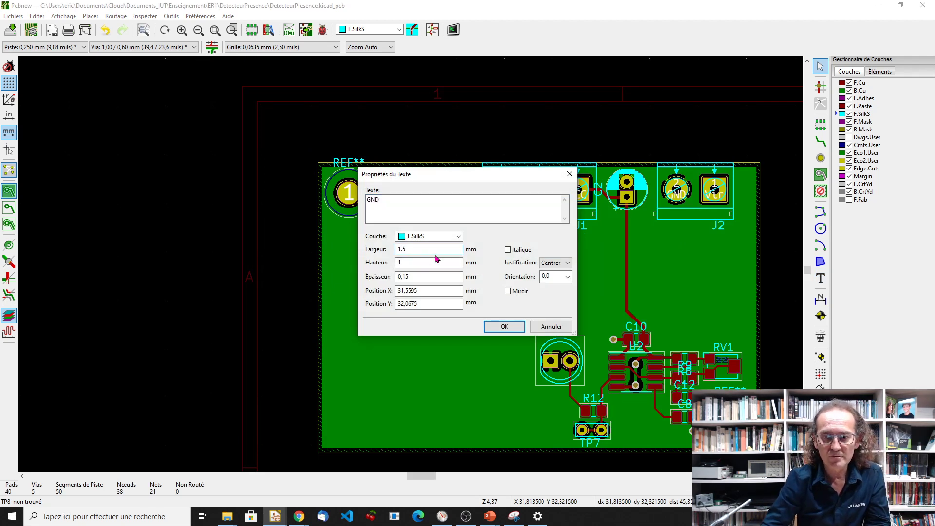
pyautogui.write('.5')
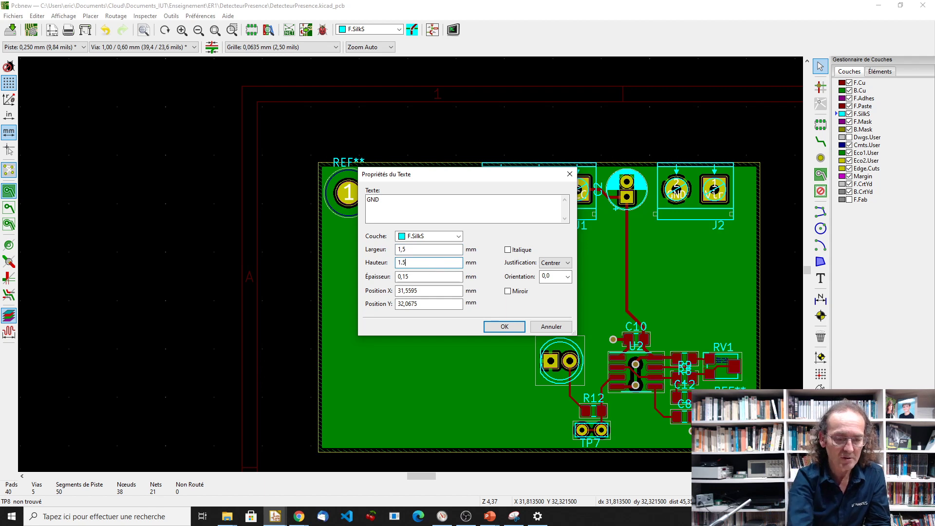
pyautogui.click(515, 330)
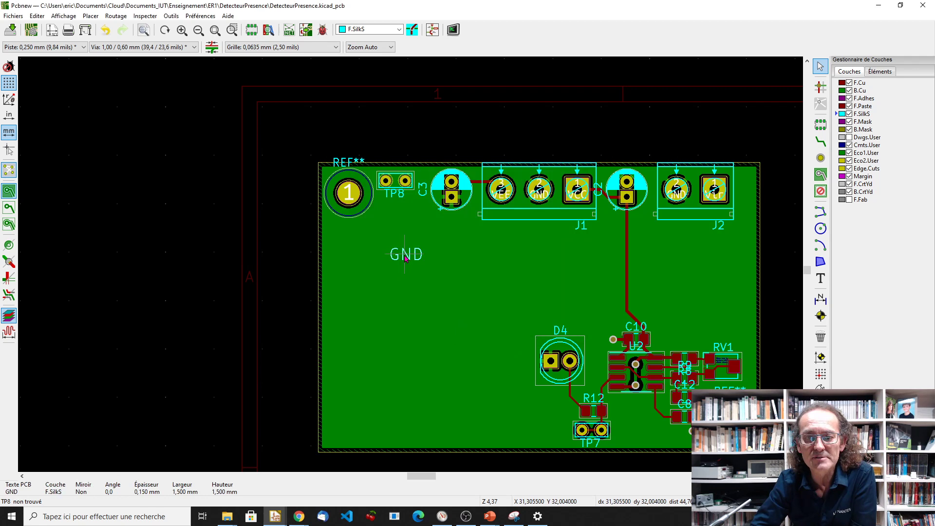
pyautogui.click(394, 217)
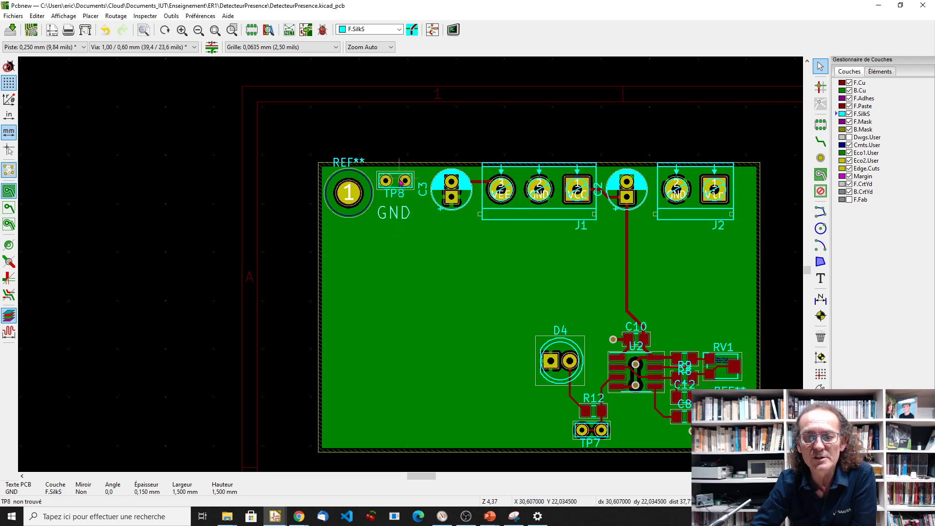
# Move the TP8 reference above its footprint and place the GND text directly beneath the footprint.
pyautogui.scroll(3, 394, 217)
pyautogui.click(408, 285)
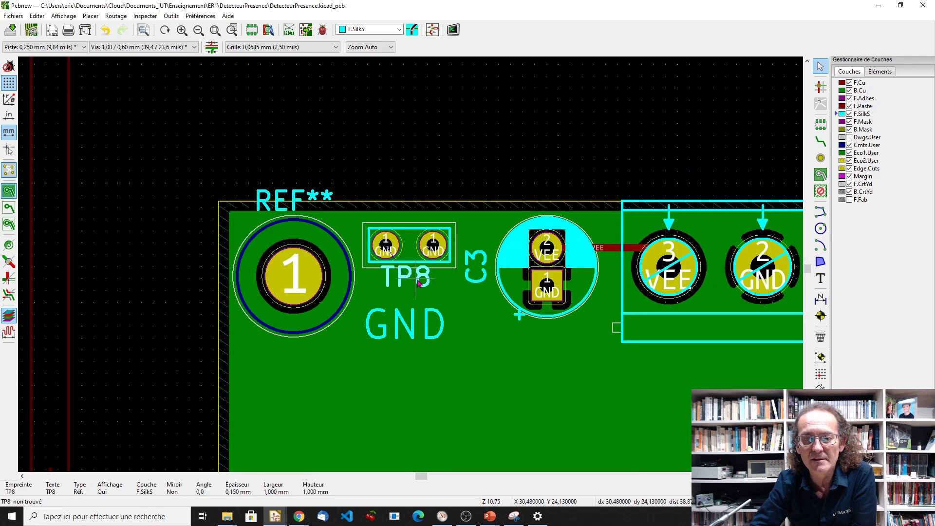
pyautogui.press('m')
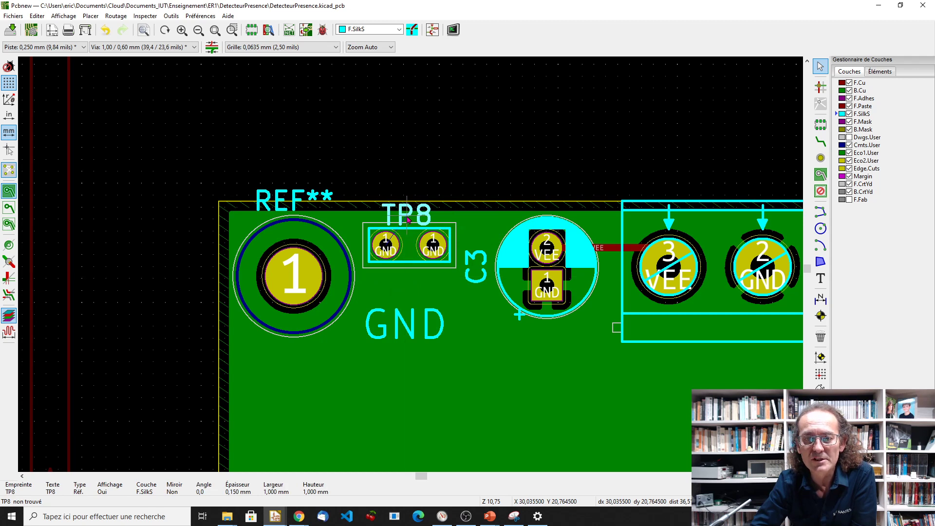
pyautogui.click(417, 206)
pyautogui.press('m')
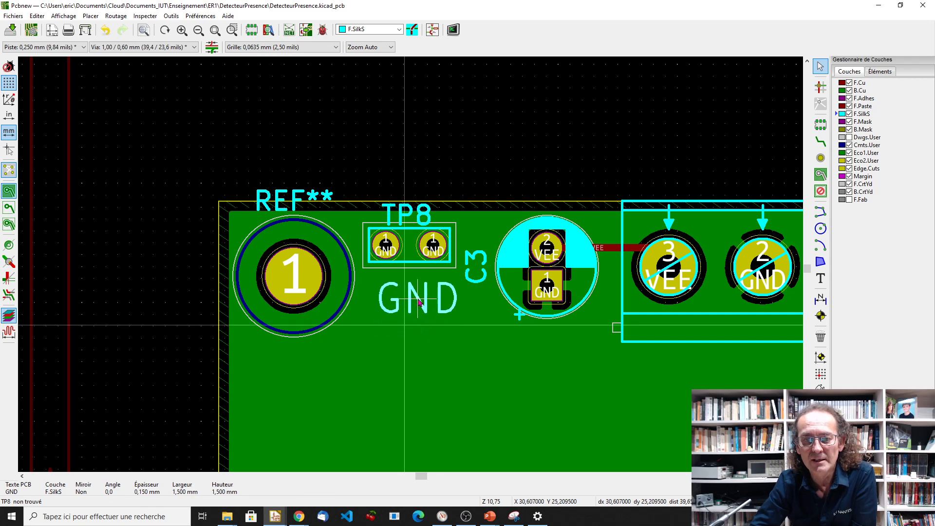
pyautogui.click(413, 292)
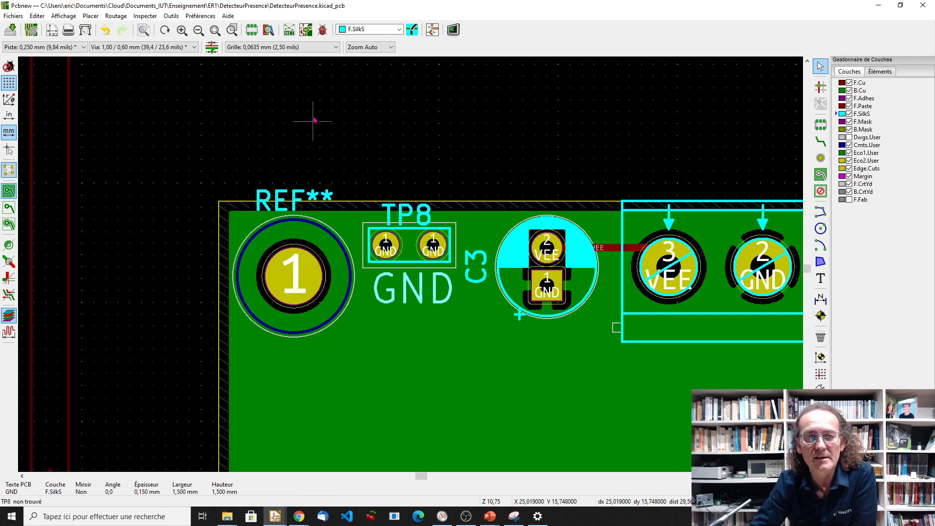
# Set the grid to 0.2500 mm, then place the C3 reference horizontally centred below its capacitor.
pyautogui.click(336, 47)
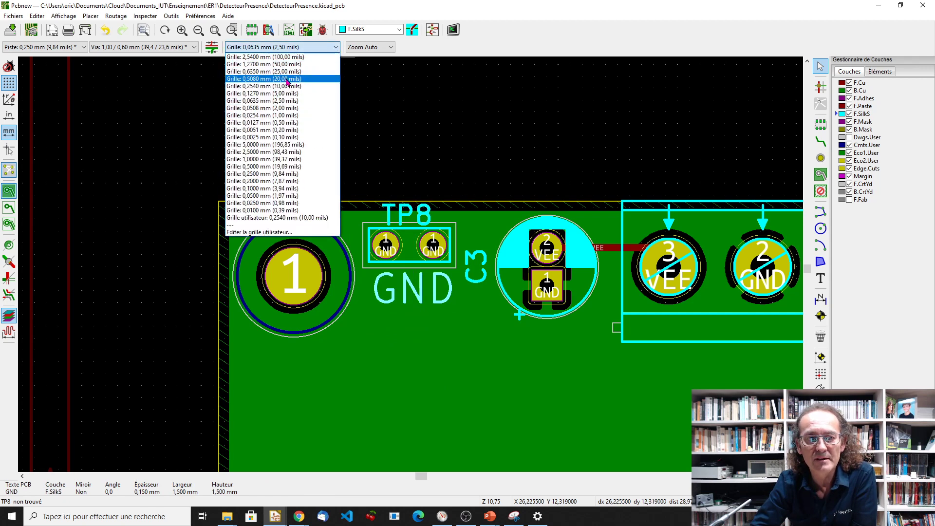
pyautogui.click(259, 174)
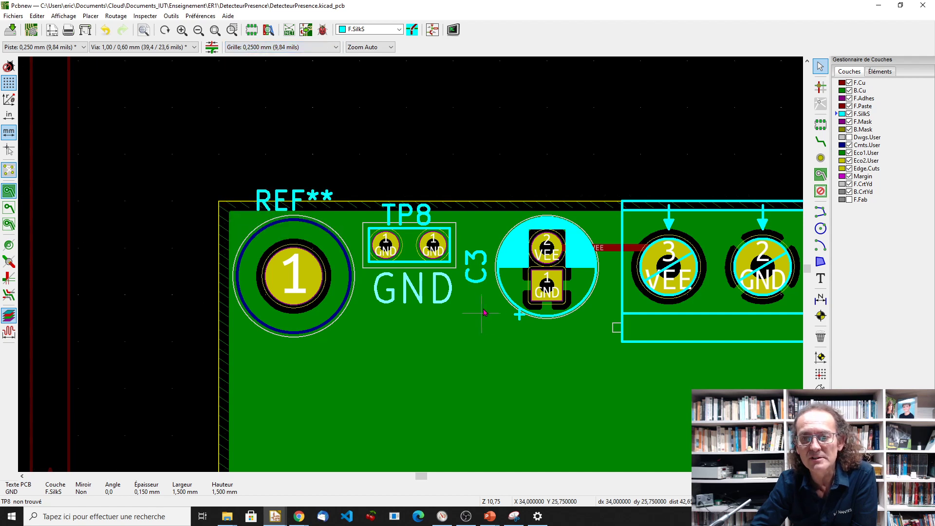
pyautogui.moveTo(477, 272); pyautogui.dragTo(547, 341)
pyautogui.press('r')
pyautogui.click(547, 341)
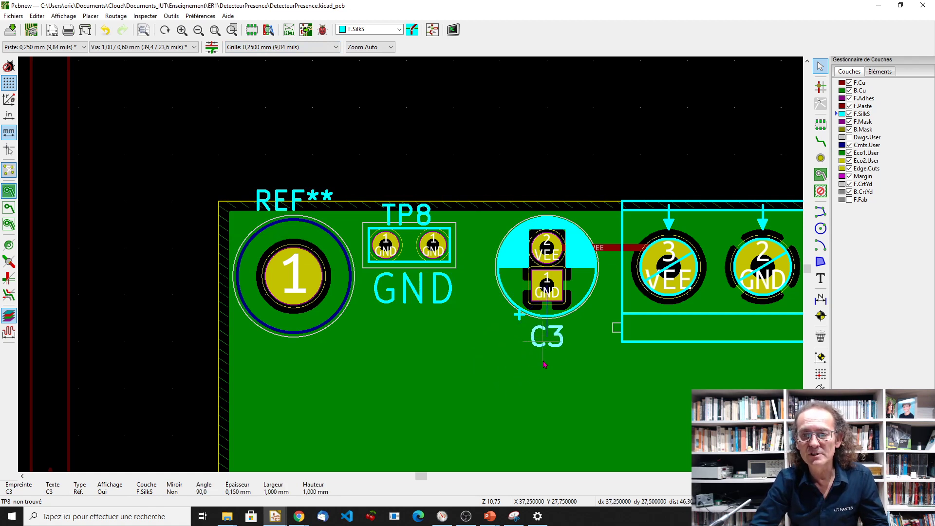
# Move the C2 reference off the VCC track to just below its capacitor and rotate it horizontal.
pyautogui.scroll(-1, 577, 387)
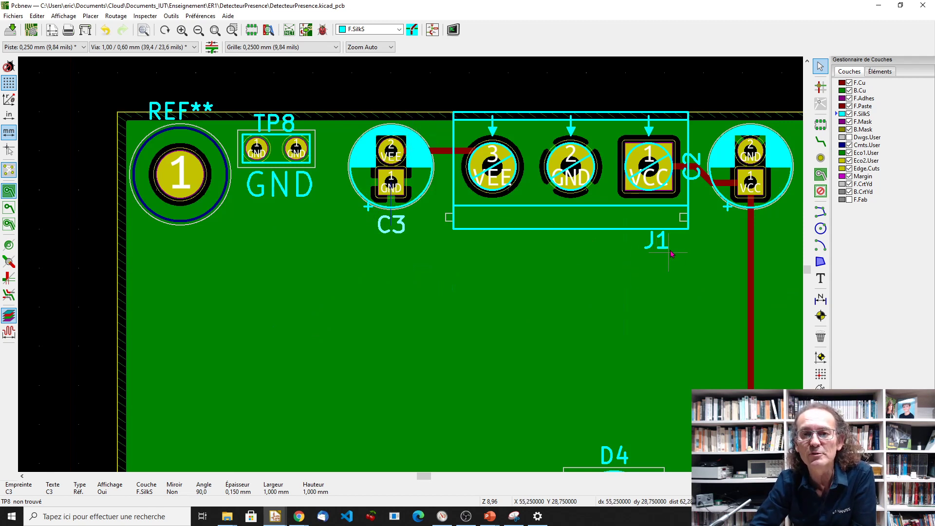
pyautogui.scroll(-5, 671, 254)
pyautogui.scroll(4, 411, 268)
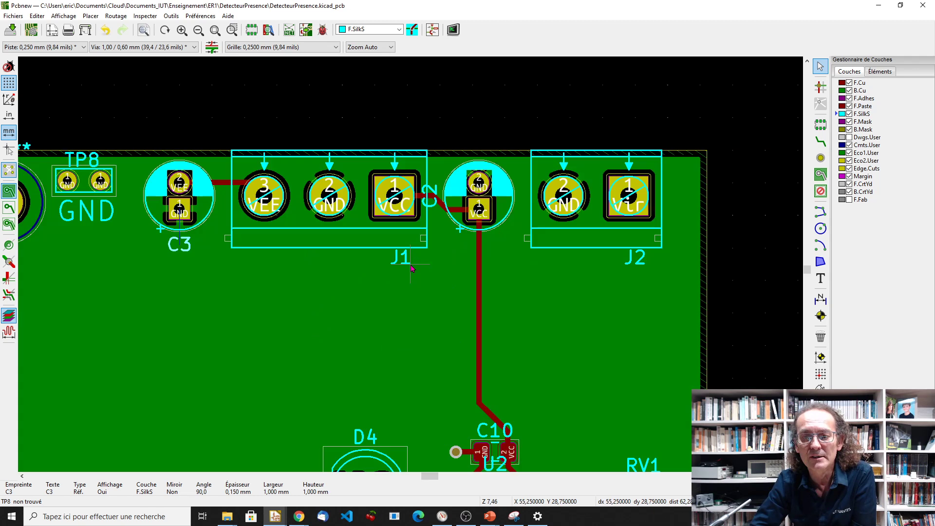
pyautogui.click(432, 206)
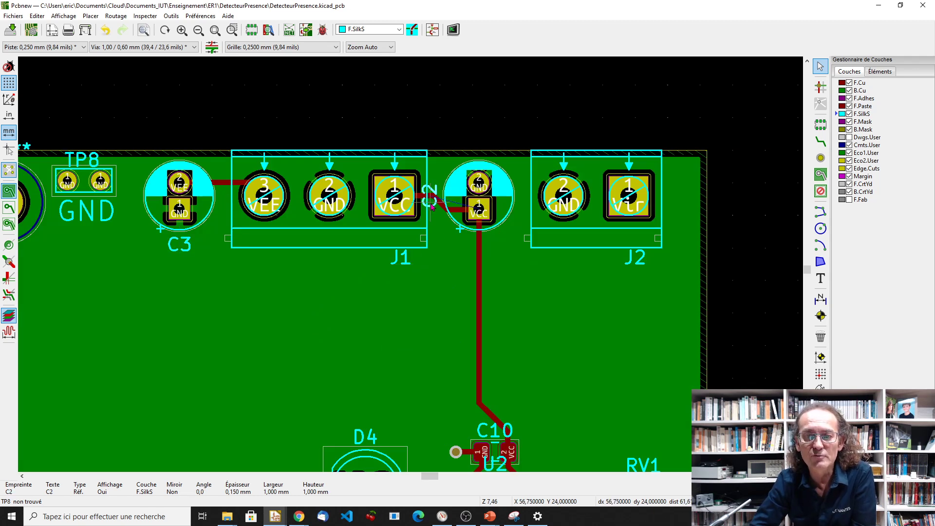
pyautogui.moveTo(432, 206); pyautogui.dragTo(482, 251)
pyautogui.press('r')
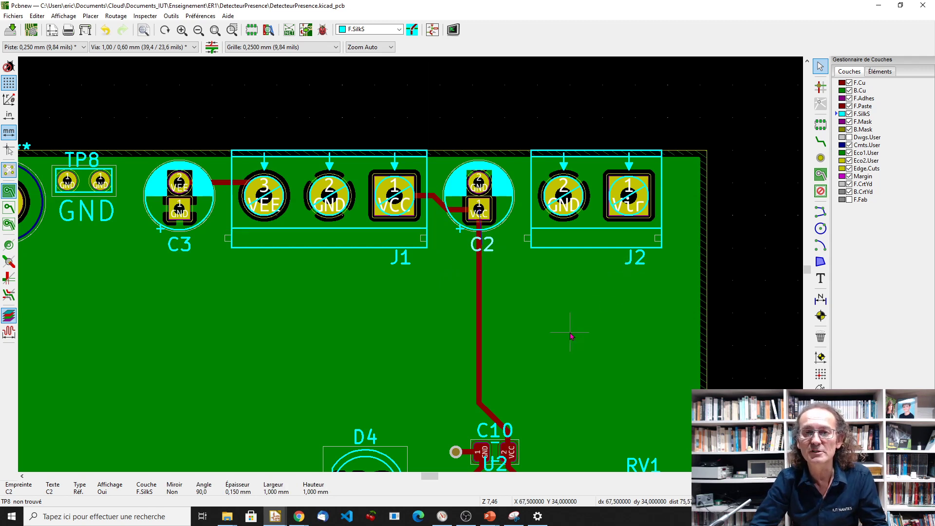
# Move the J1 and J2 references beside the lower right corners of their connector outlines.
pyautogui.click(403, 264)
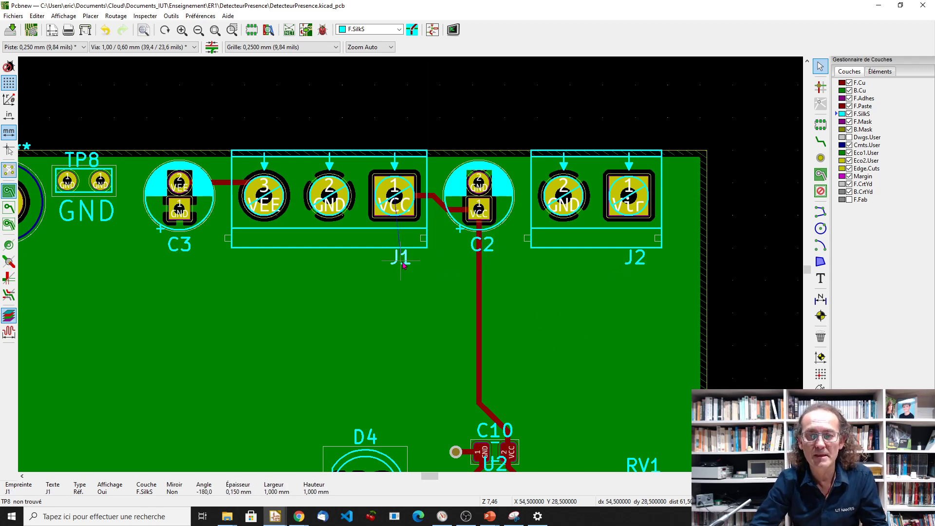
pyautogui.moveTo(404, 267); pyautogui.dragTo(444, 248)
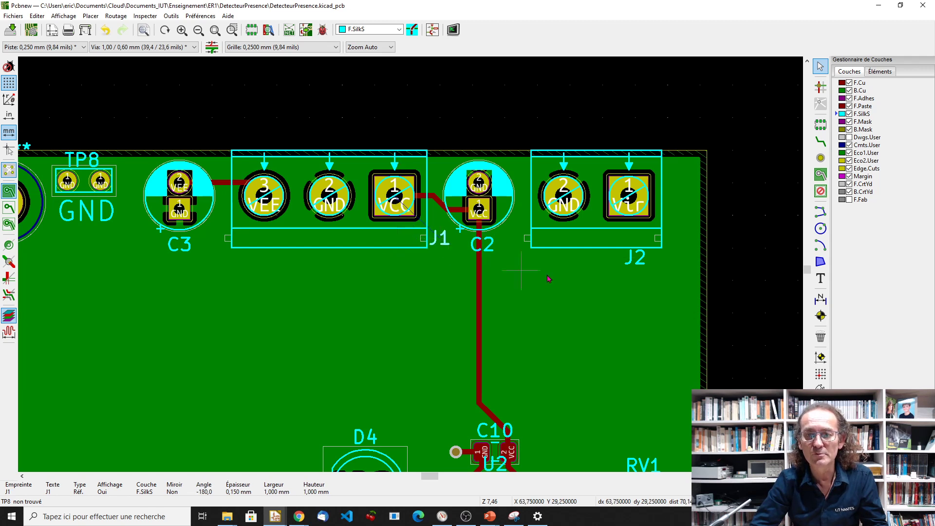
pyautogui.click(637, 266)
pyautogui.moveTo(638, 266); pyautogui.dragTo(677, 244)
pyautogui.scroll(-1, 602, 385)
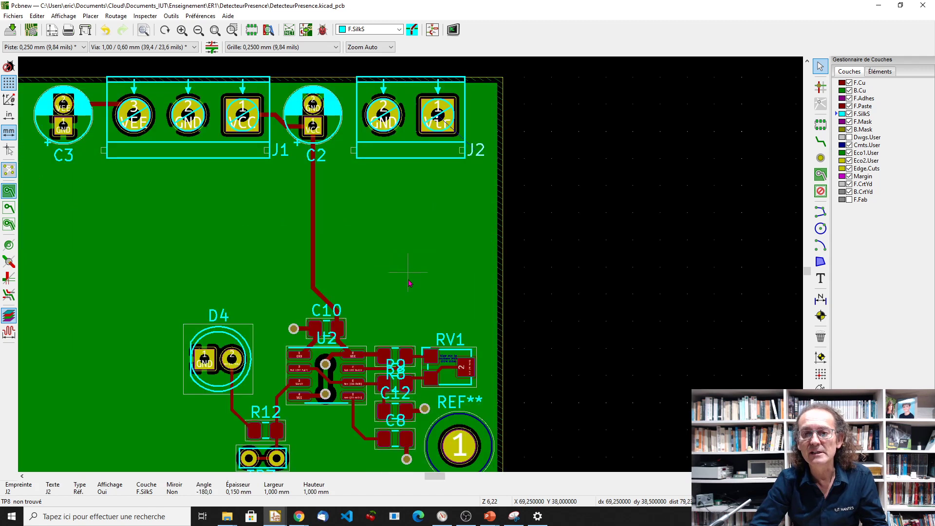
pyautogui.scroll(3, 451, 341)
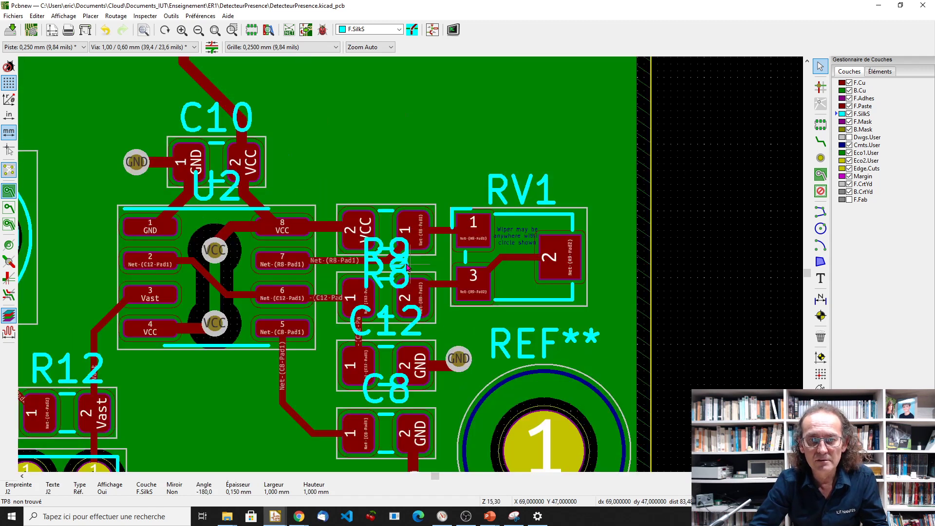
pyautogui.click(393, 250)
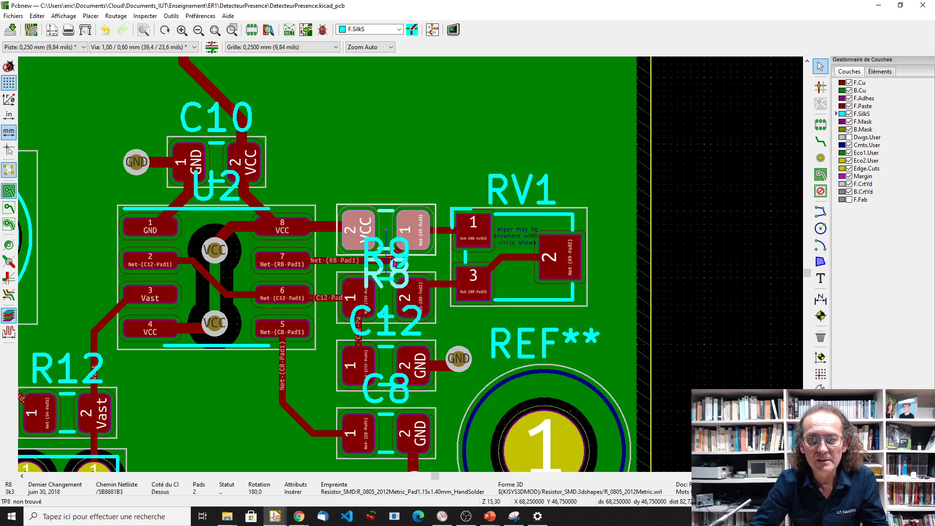
pyautogui.moveTo(379, 249); pyautogui.dragTo(404, 231)
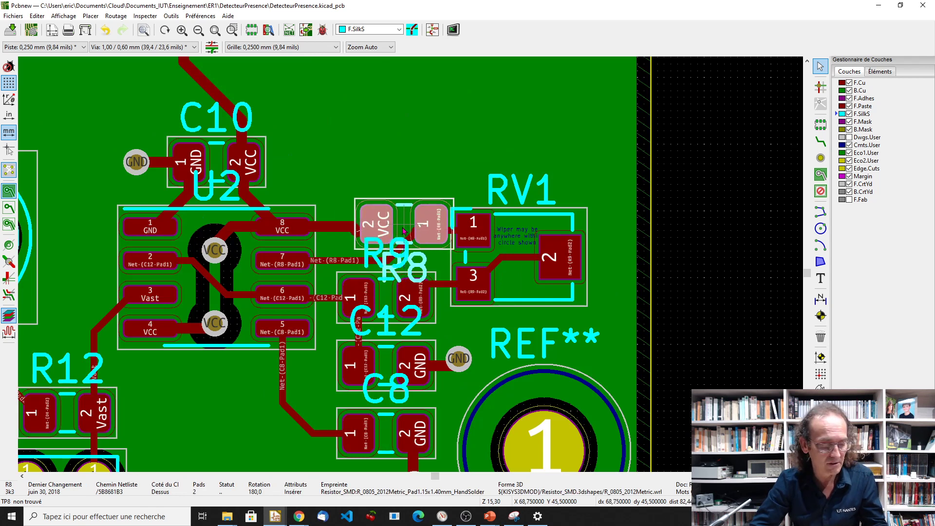
pyautogui.hotkey('ctrl', 'z')
# Move the R8 reference to just above its resistor, clear of the R9 reference.
pyautogui.click(400, 271)
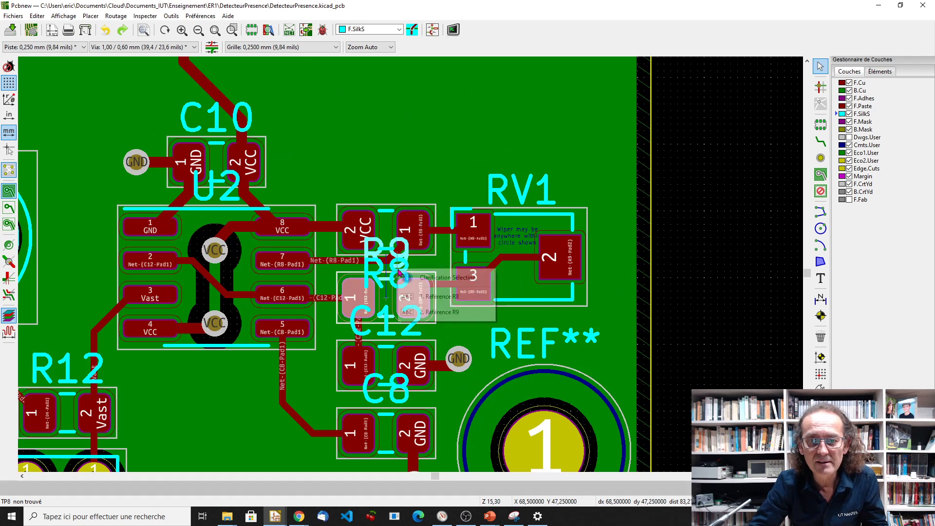
pyautogui.click(421, 297)
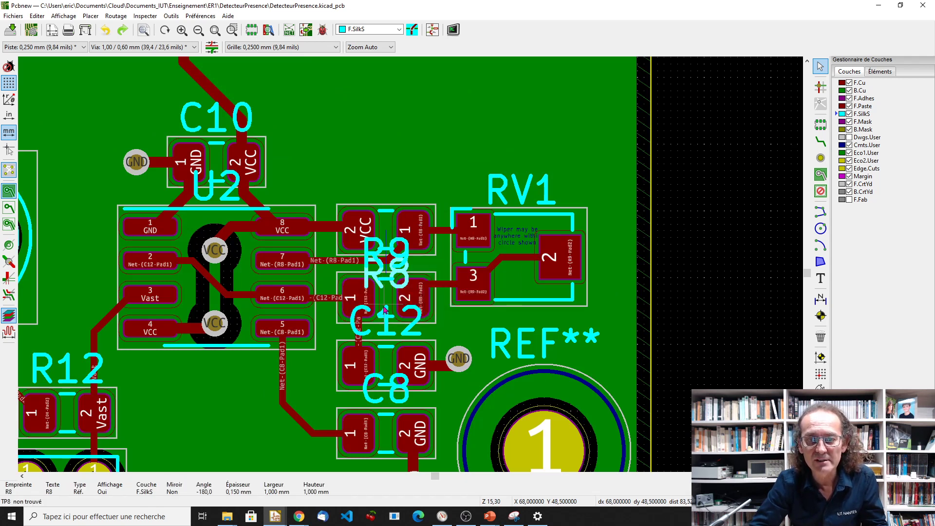
pyautogui.press('m')
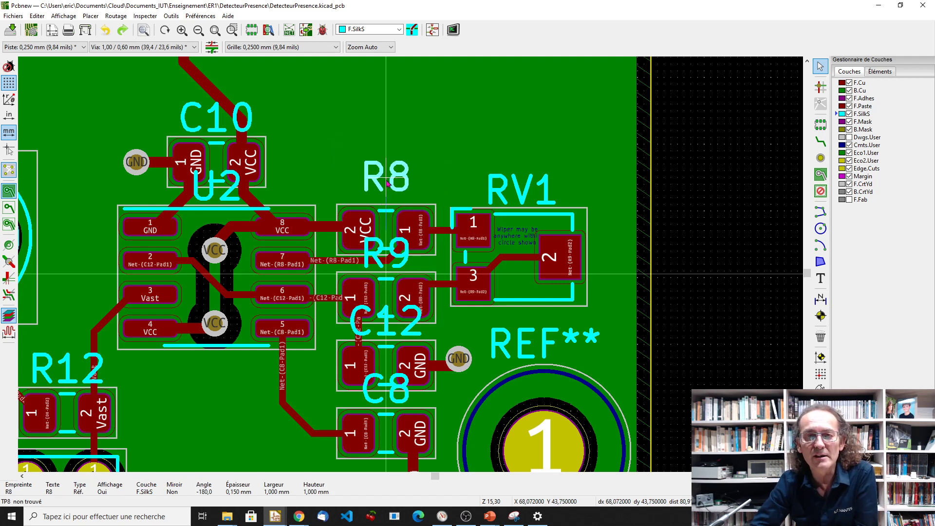
pyautogui.click(388, 187)
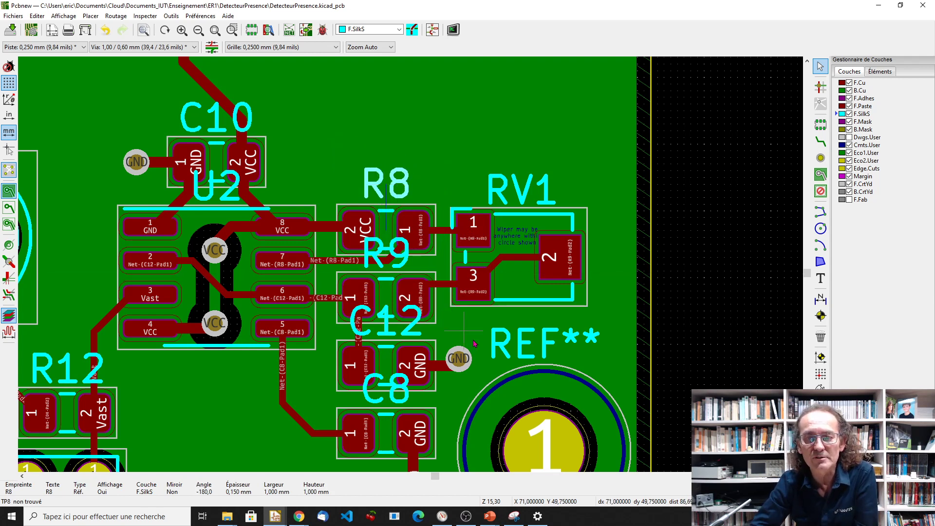
# Make the REF** reference of the mounting hole at the board's lower right corner invisible.
pyautogui.click(510, 345)
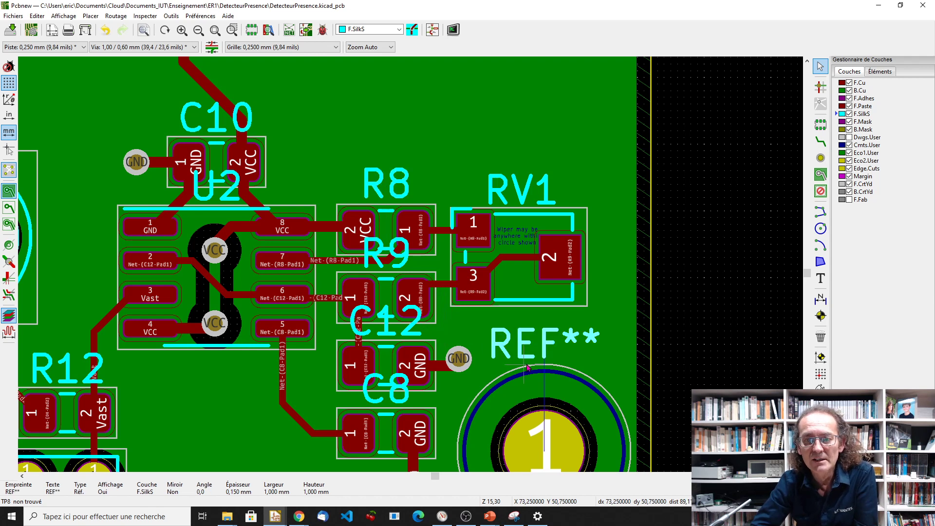
pyautogui.scroll(-1, 545, 413)
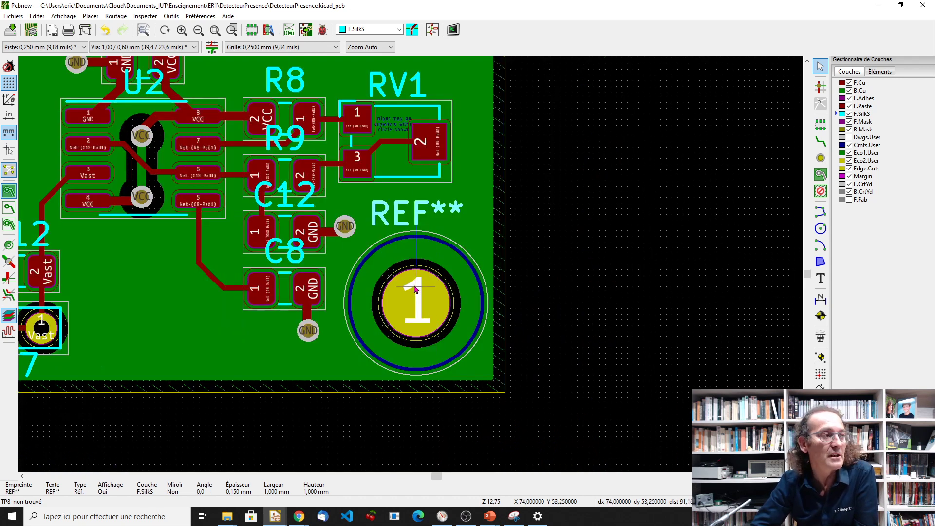
pyautogui.doubleClick(400, 213)
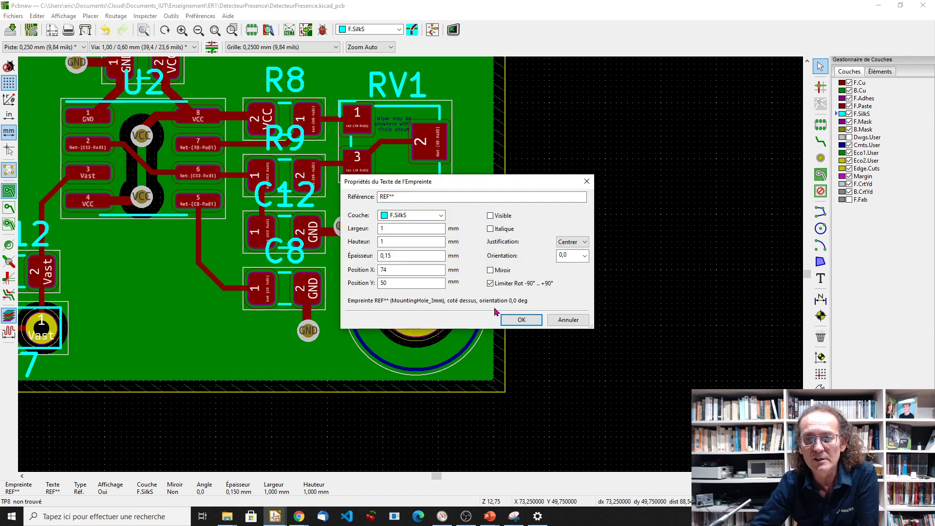
pyautogui.click(520, 320)
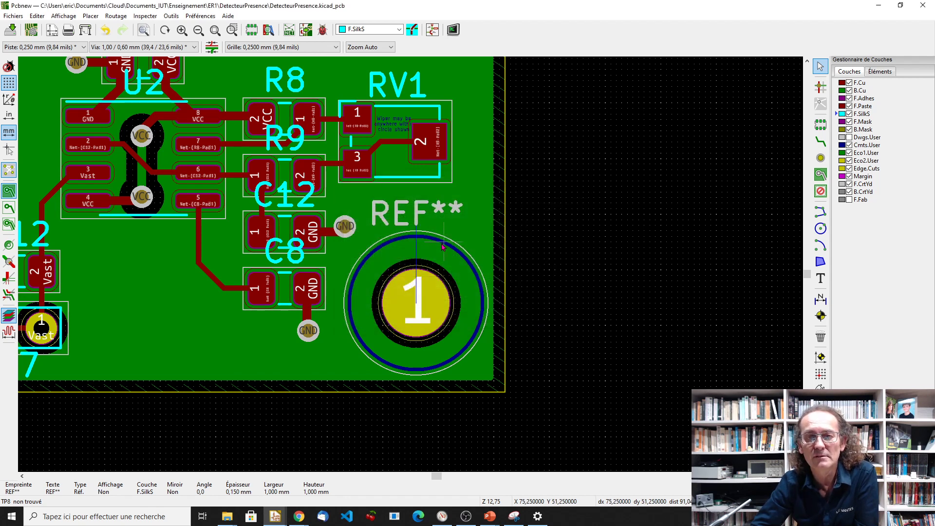
# Shift the mounting hole's hidden REF** text onto its outline and turn off the display of invisible texts.
pyautogui.moveTo(409, 213); pyautogui.dragTo(445, 249)
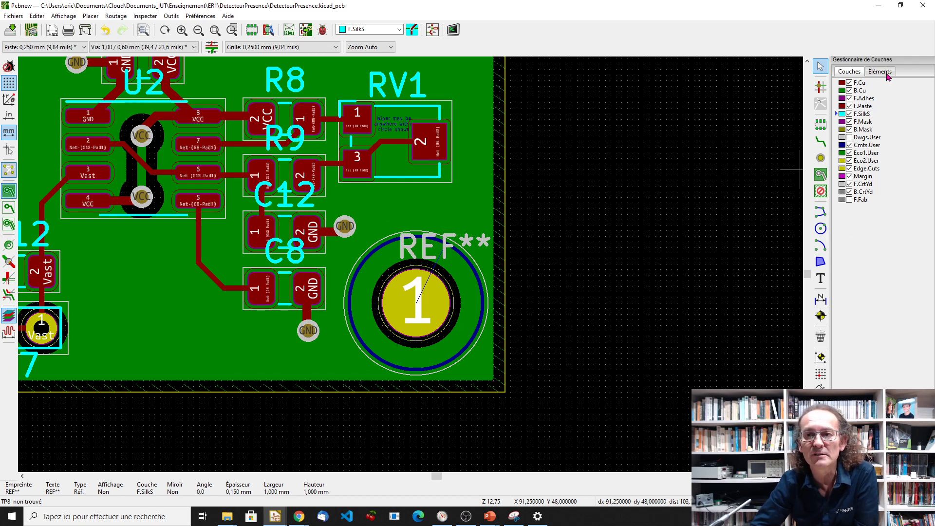
pyautogui.click(880, 72)
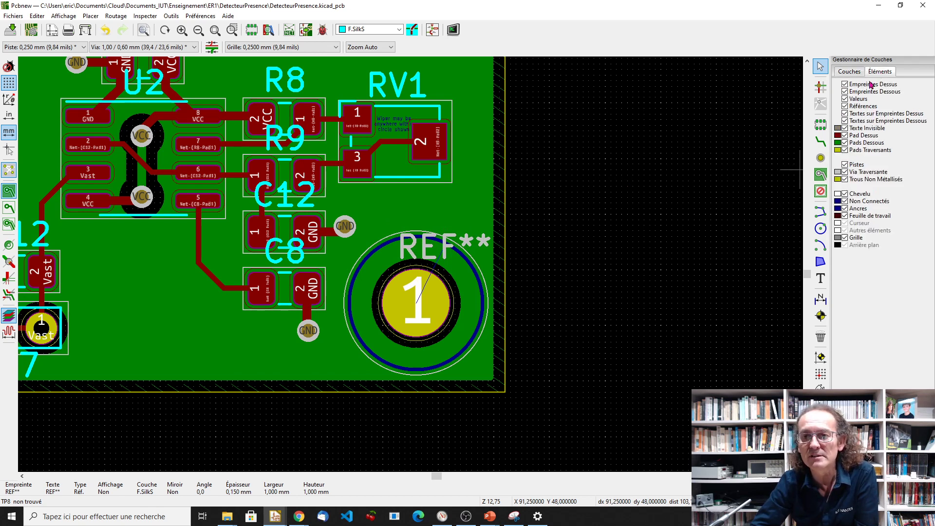
pyautogui.click(845, 128)
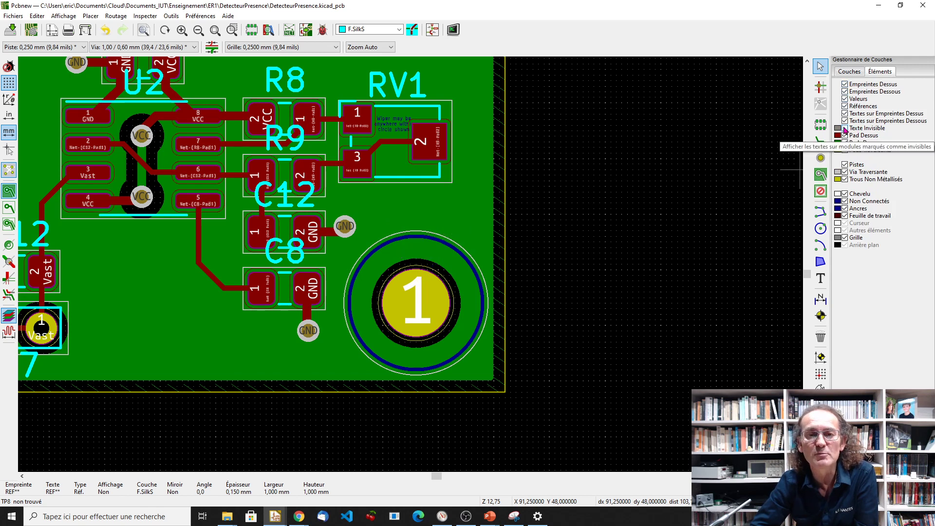
pyautogui.click(850, 72)
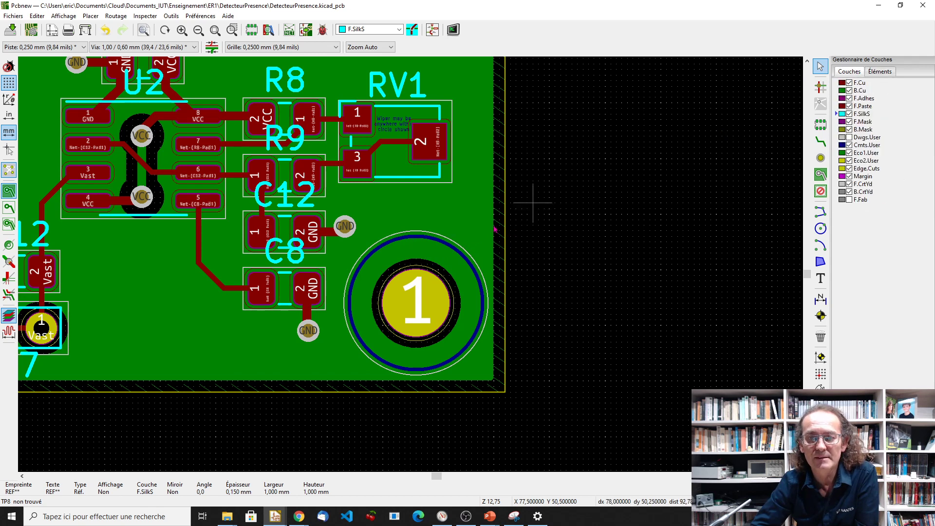
# Move the C8 and C12 references to the left of their capacitors.
pyautogui.click(297, 261)
pyautogui.press('m')
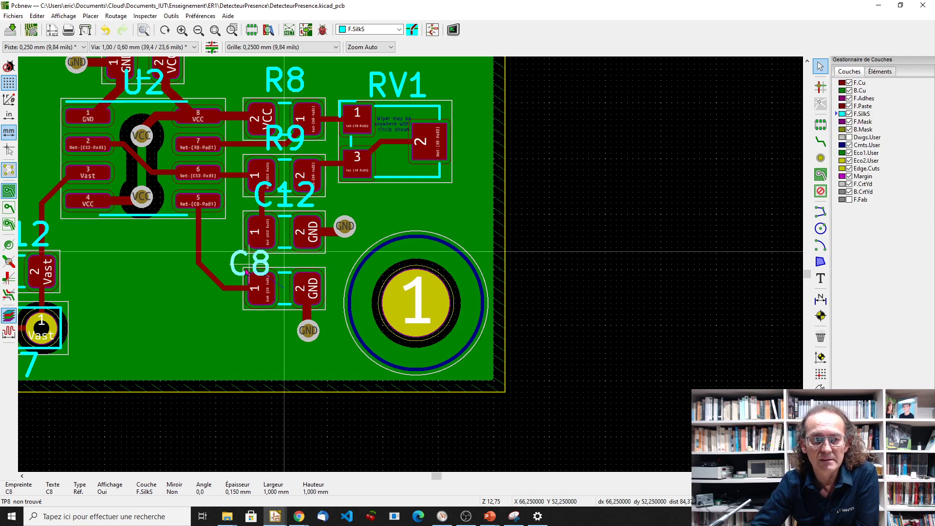
pyautogui.moveTo(216, 293)
pyautogui.mouseDown()
pyautogui.moveTo(244, 322)
pyautogui.moveTo(218, 292)
pyautogui.mouseUp()
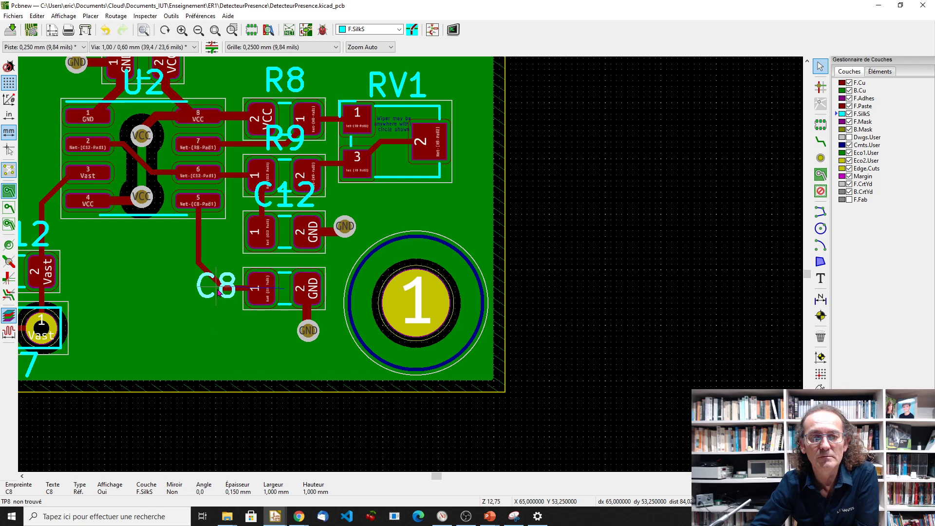
pyautogui.click(307, 202)
pyautogui.click(307, 203)
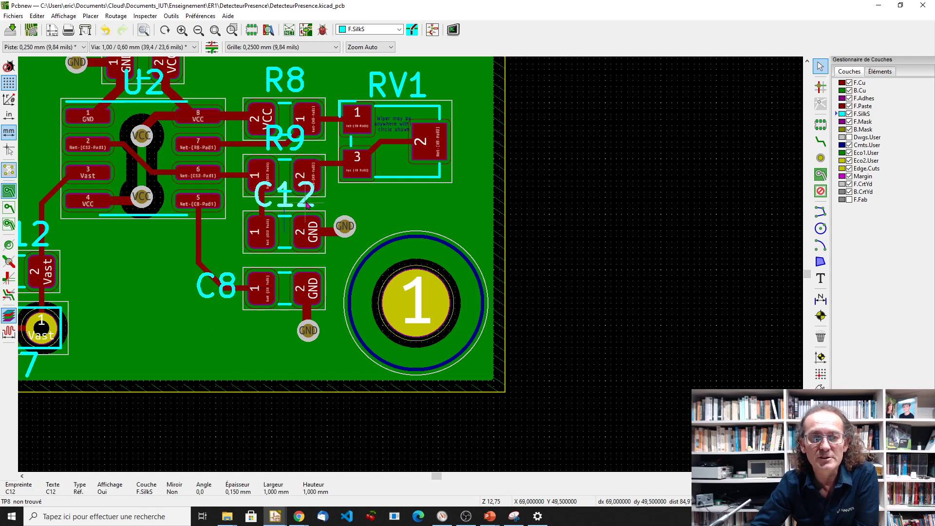
pyautogui.moveTo(307, 203); pyautogui.dragTo(211, 239)
# Move the R9 reference to the lower right of its resistor, below potentiometer RV1.
pyautogui.click(298, 141)
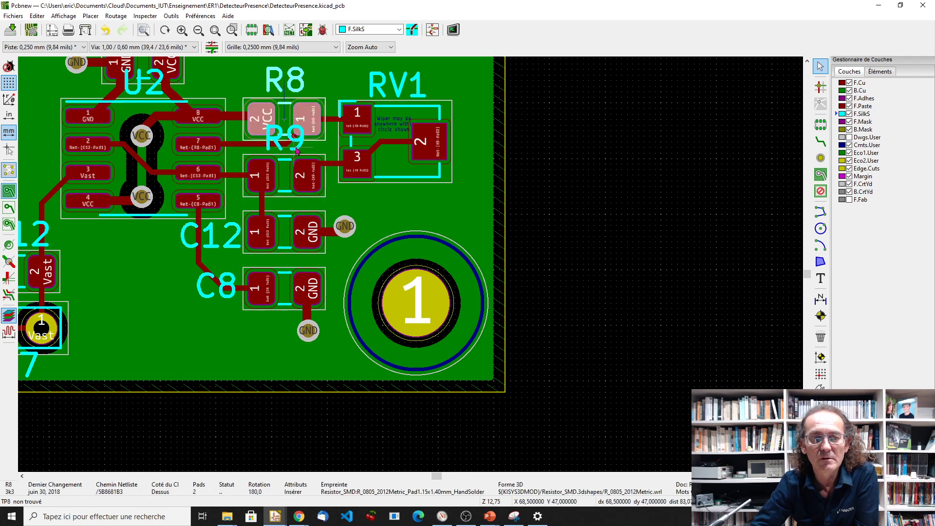
pyautogui.click(297, 151)
pyautogui.moveTo(297, 151); pyautogui.dragTo(350, 201)
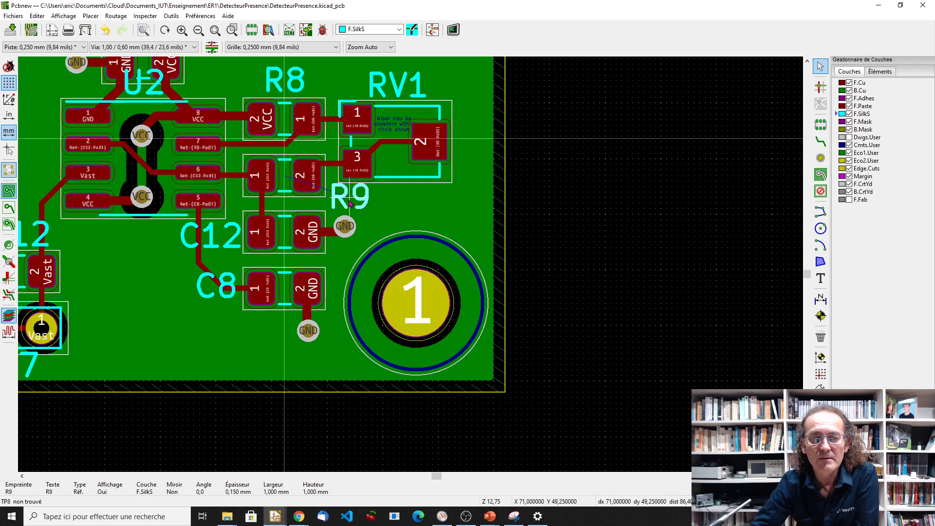
pyautogui.click(349, 201)
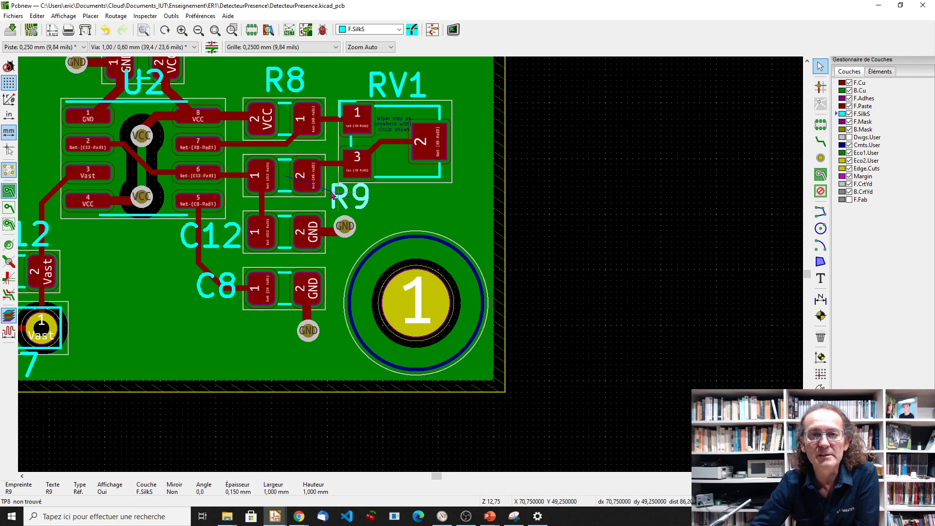
# Move the U2 reference left of the chip's pin 1 and the TP7 reference to the right of its footprint.
pyautogui.scroll(-1, 244, 142)
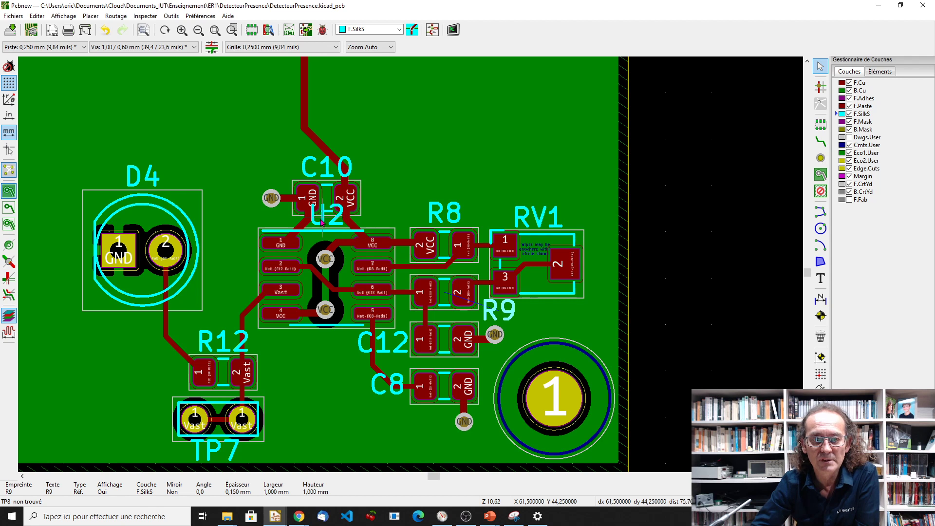
pyautogui.press('m')
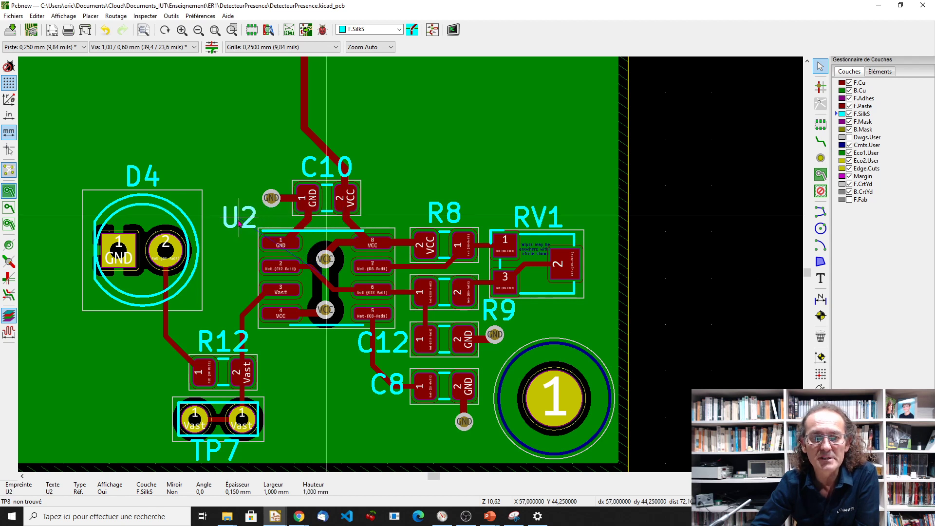
pyautogui.click(238, 245)
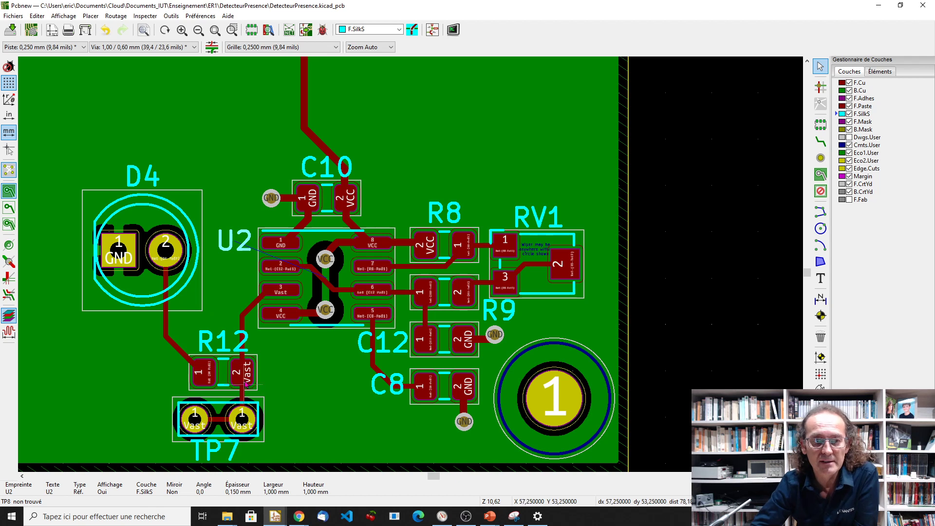
pyautogui.press('m')
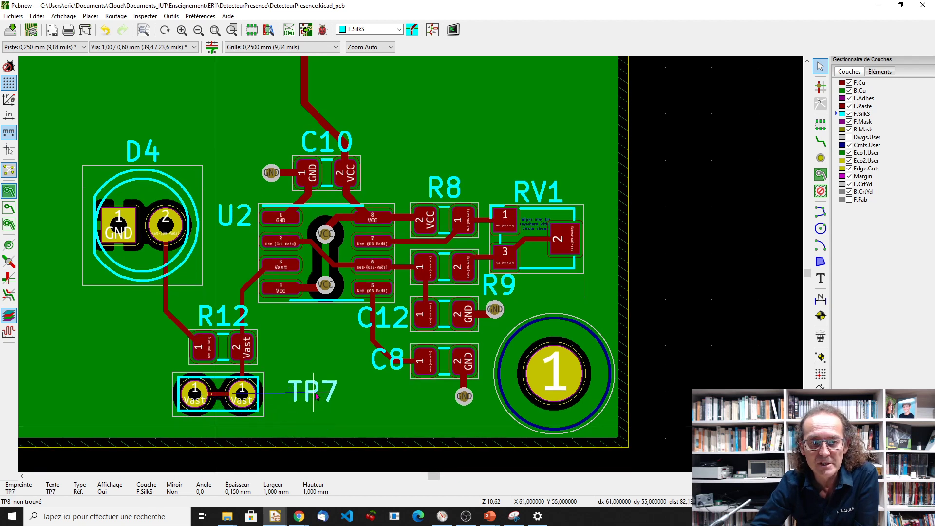
pyautogui.click(291, 401)
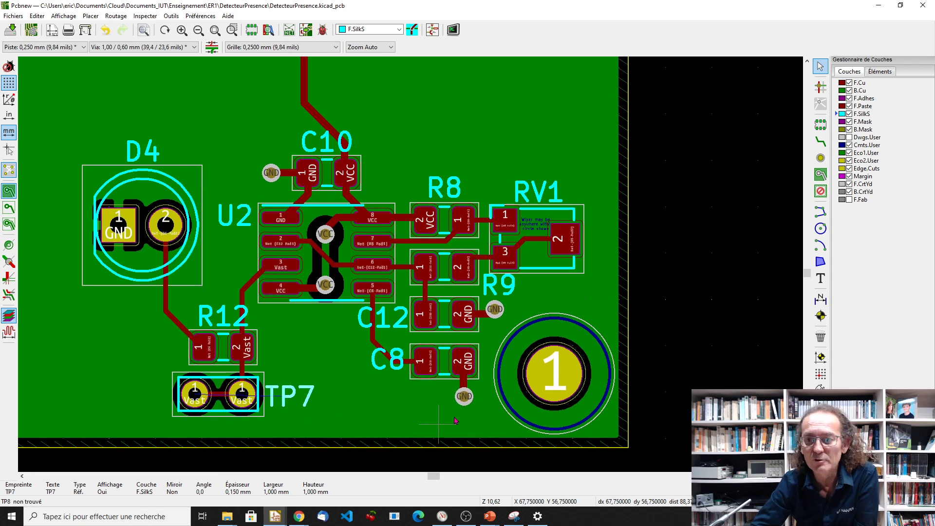
# Add the text Vast on the F.SilkS layer, directly left of the TP7 footprint.
pyautogui.click(821, 278)
pyautogui.click(81, 355)
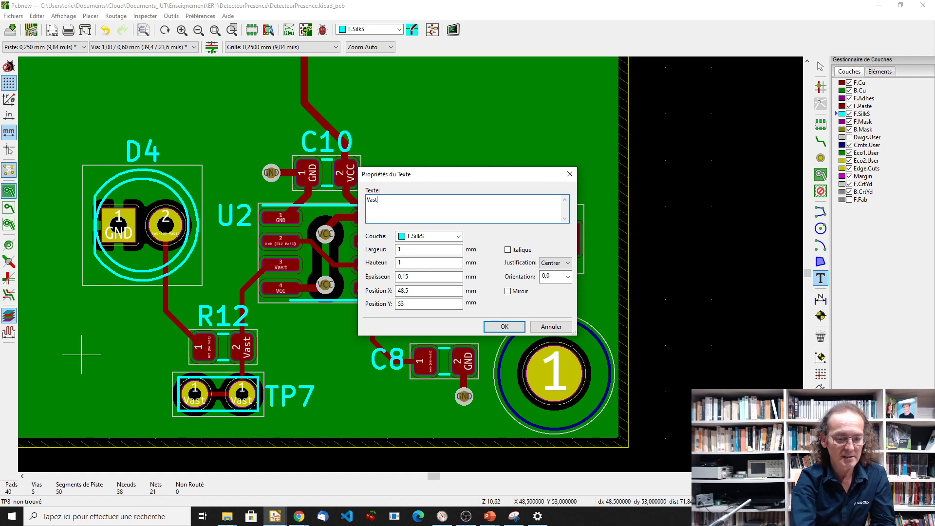
pyautogui.click(505, 327)
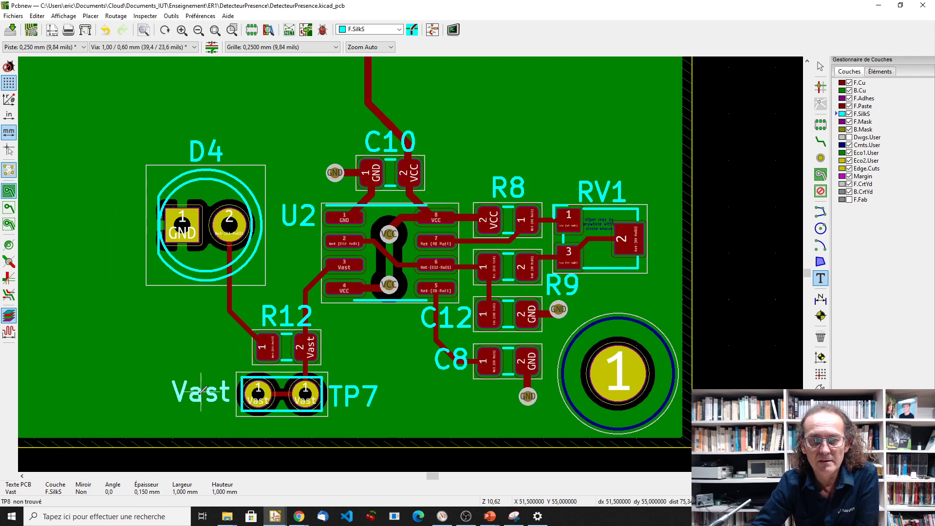
pyautogui.click(200, 392)
# Set the Vast text's width and height to 1.5 mm and shift it left, clear of the TP7 footprint.
pyautogui.doubleClick(200, 399)
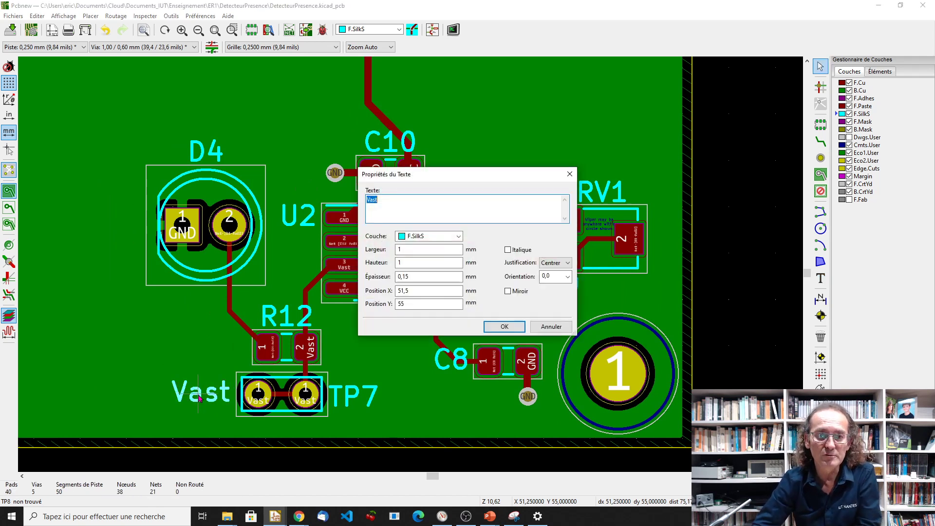
pyautogui.click(412, 249)
pyautogui.write(',')
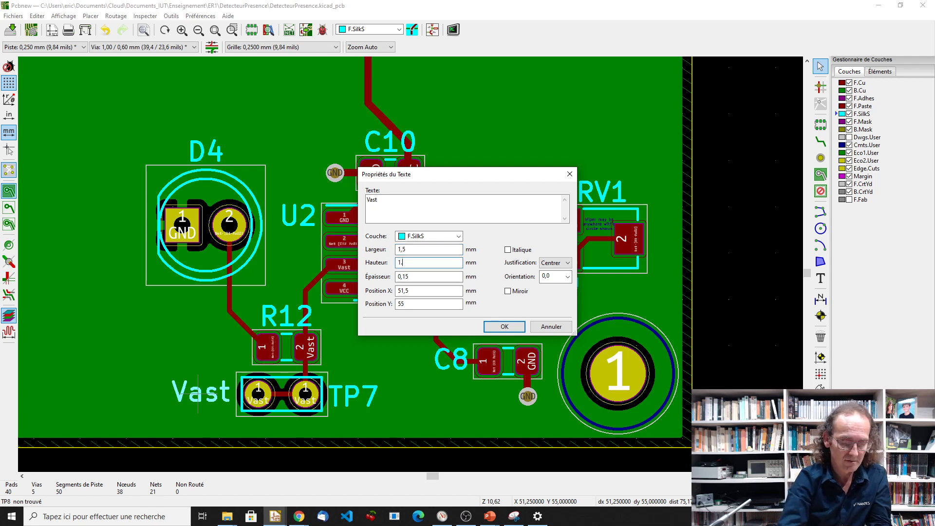
pyautogui.write('1.5')
pyautogui.press('Return')
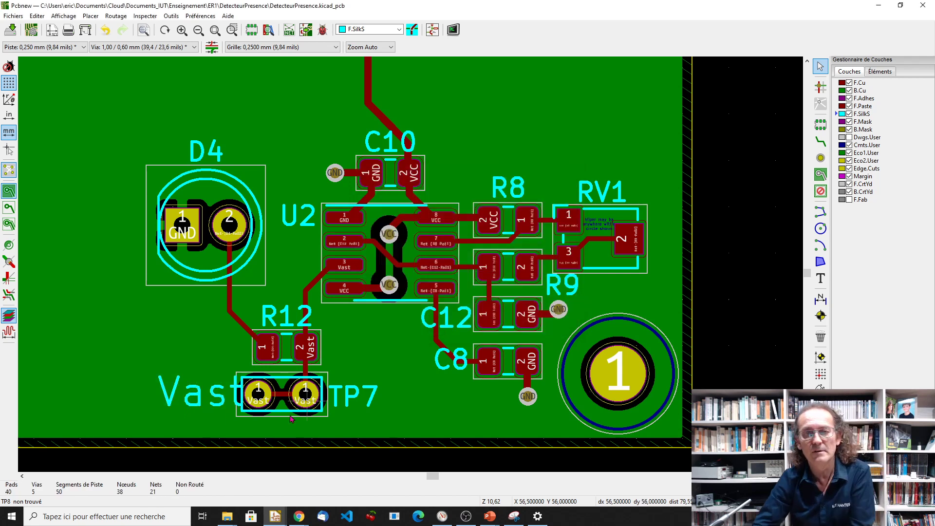
pyautogui.click(196, 398)
pyautogui.press('m')
pyautogui.click(186, 396)
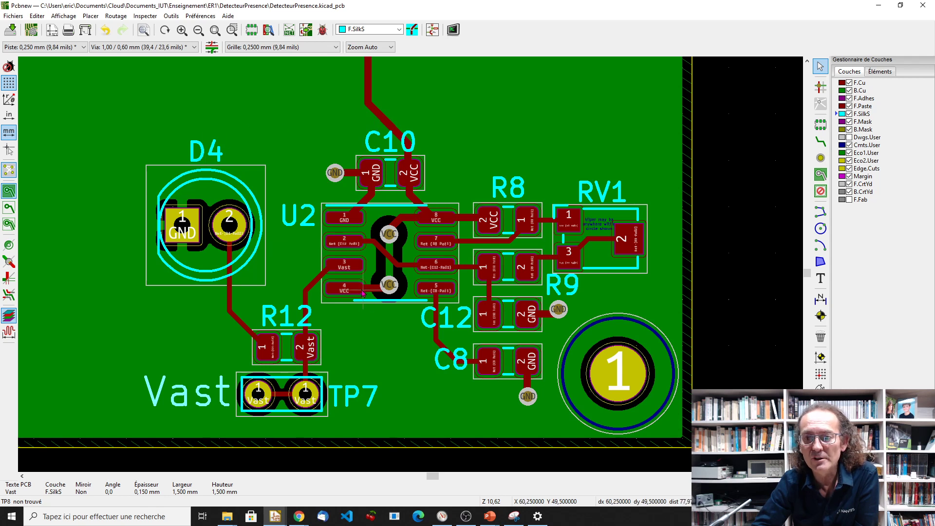
# Make the REF** reference of the mounting hole at the board's upper left corner invisible.
pyautogui.scroll(-3, 334, 271)
pyautogui.scroll(-1, 177, 106)
pyautogui.scroll(4, 401, 249)
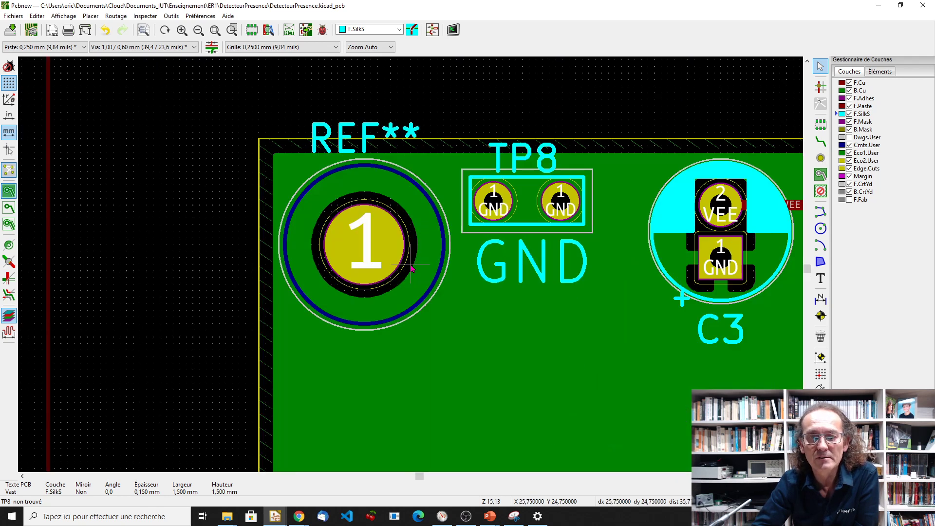
pyautogui.doubleClick(351, 128)
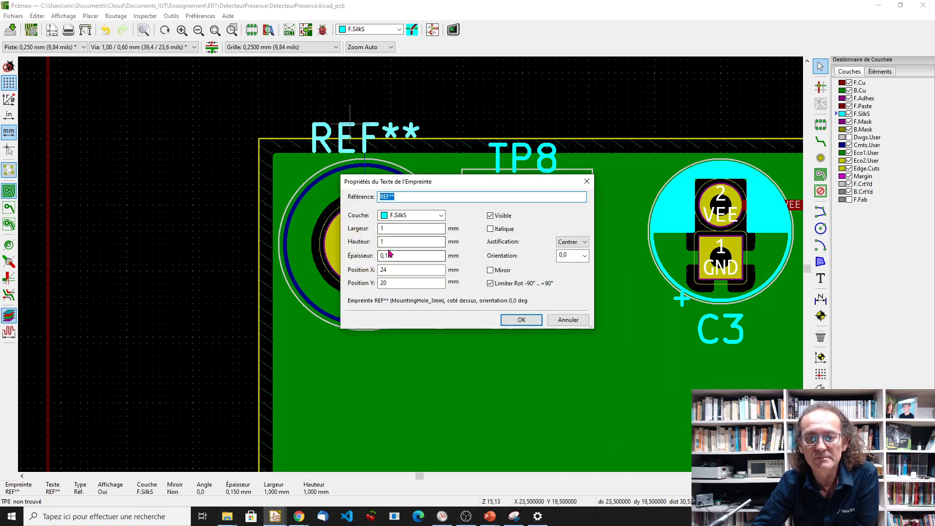
pyautogui.click(500, 219)
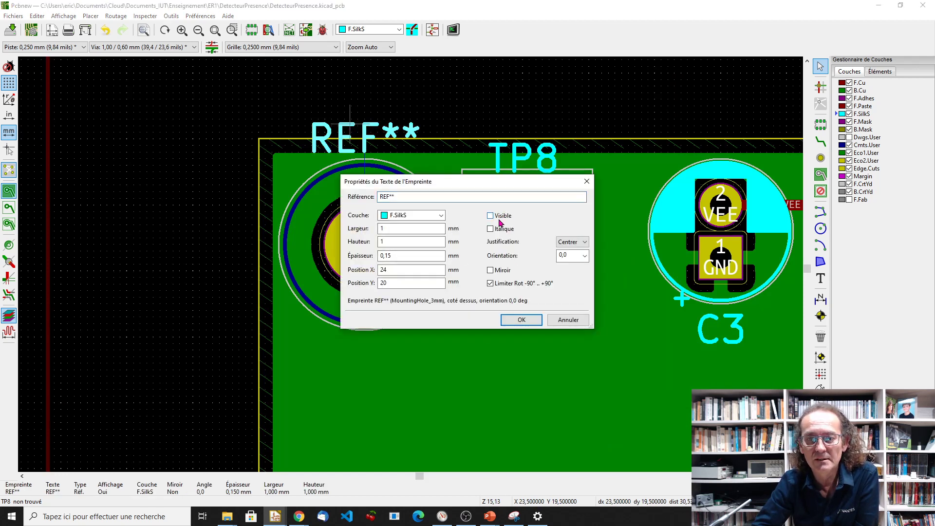
pyautogui.click(521, 320)
# Add a three-line F.SilkS text with Détecteur de présence, v1.0 and the author's full name, left of the Vast label near the board's lower edge.
pyautogui.scroll(-1, 497, 371)
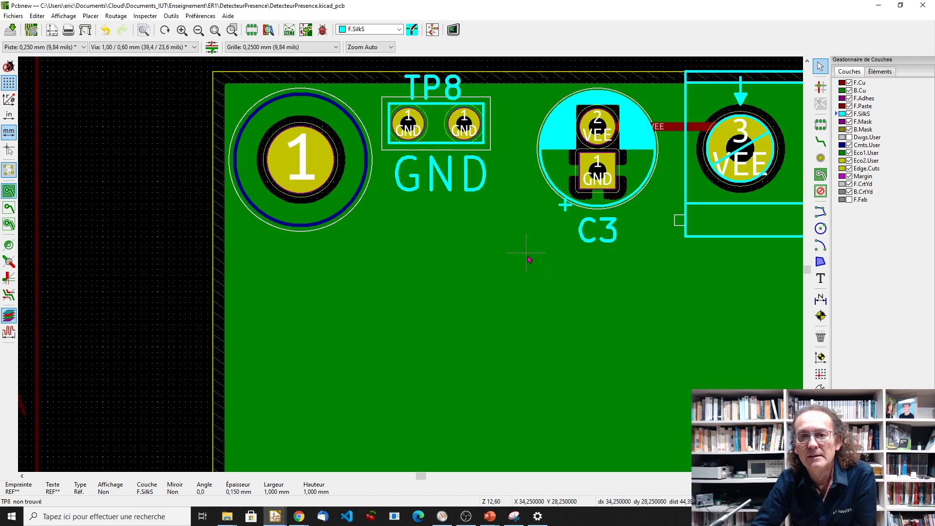
pyautogui.scroll(-2, 411, 268)
pyautogui.scroll(-4, 412, 266)
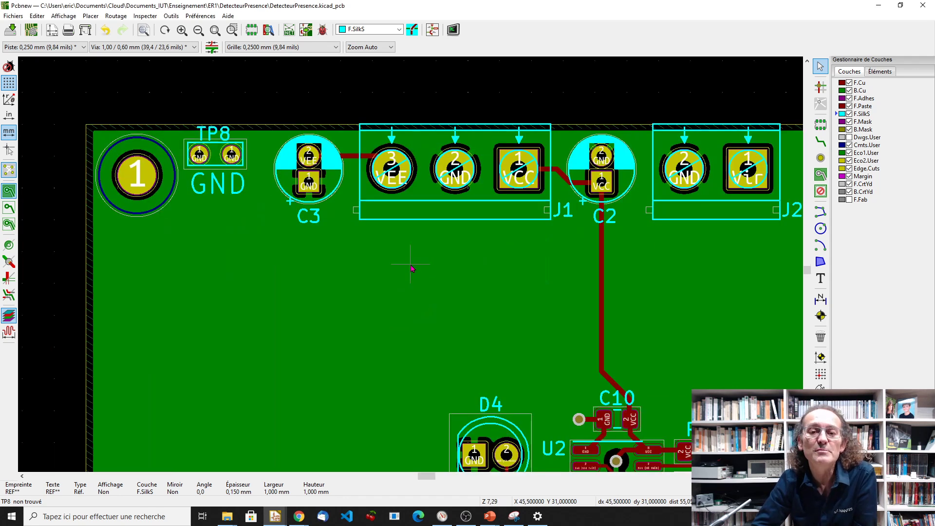
pyautogui.scroll(2, 389, 293)
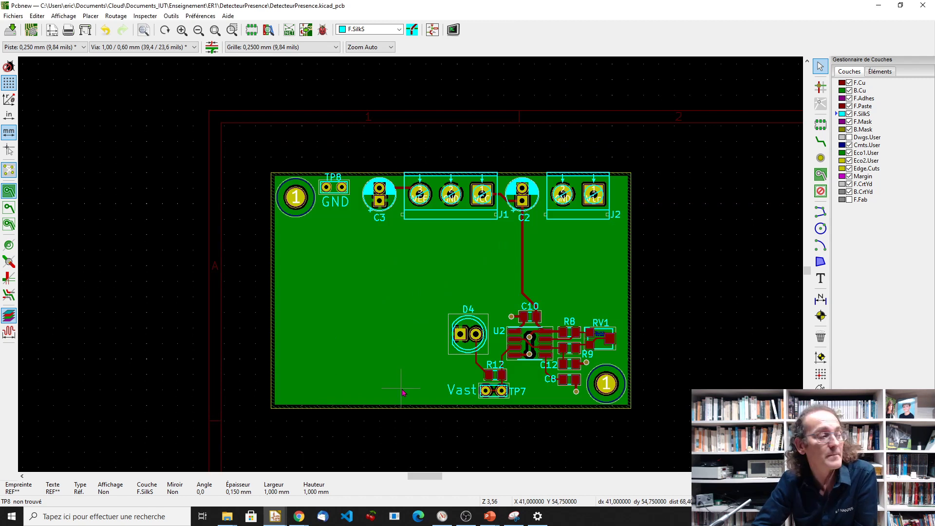
pyautogui.click(821, 278)
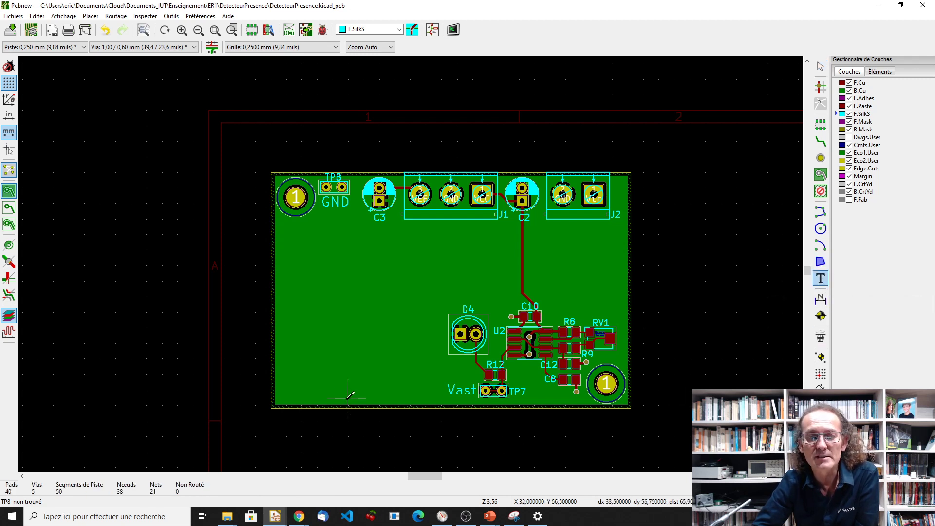
pyautogui.click(324, 379)
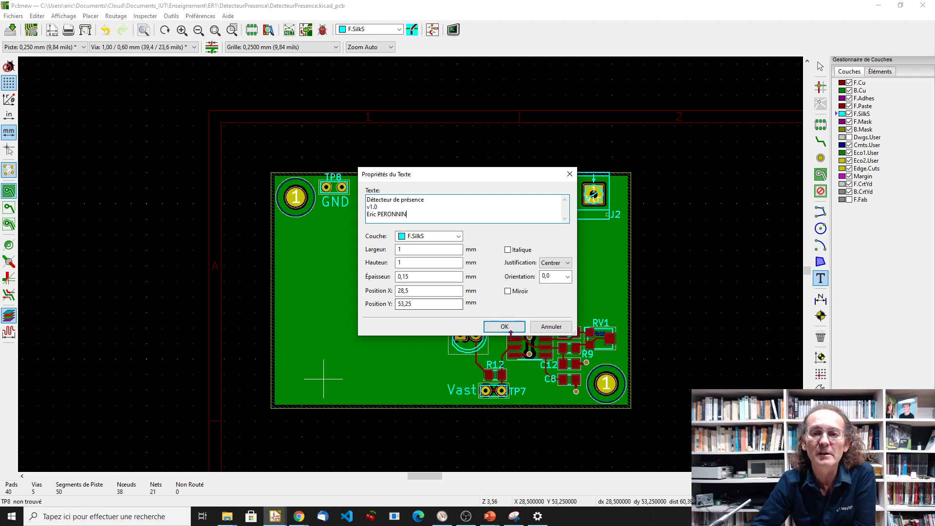
pyautogui.click(504, 326)
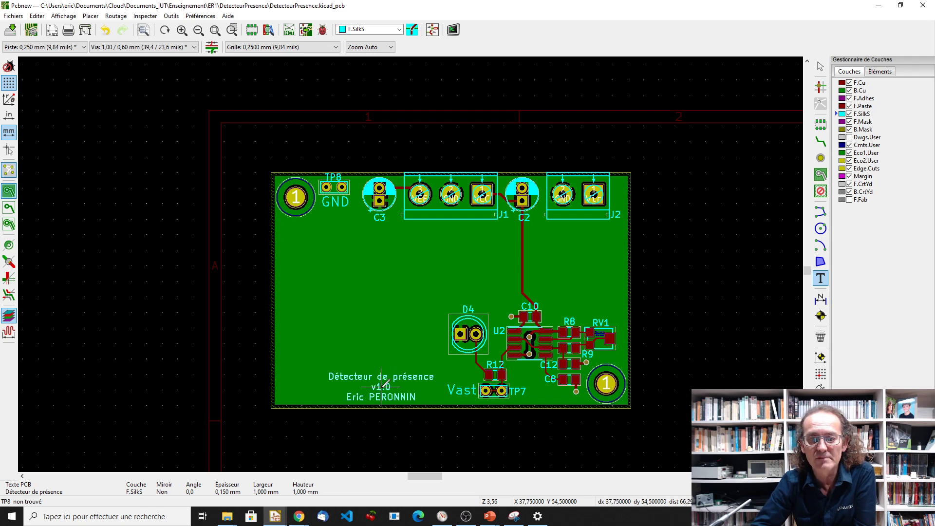
pyautogui.click(381, 387)
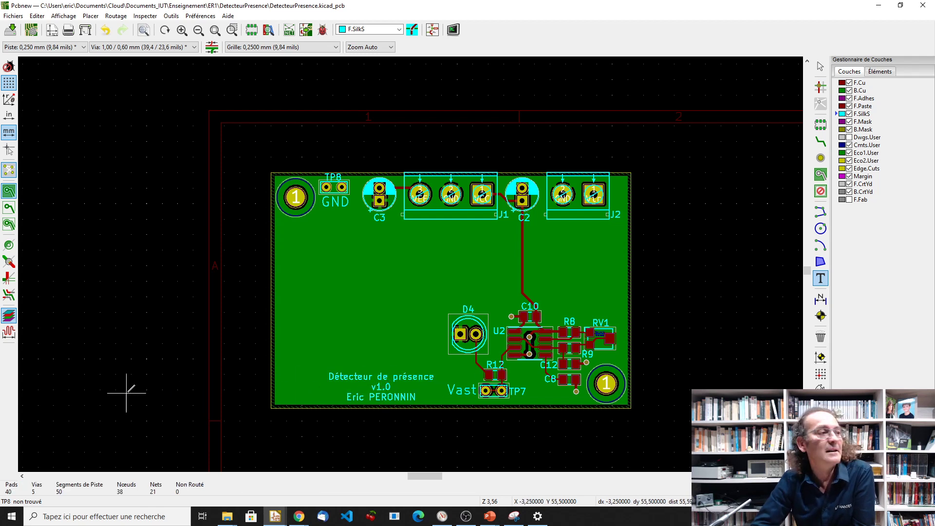